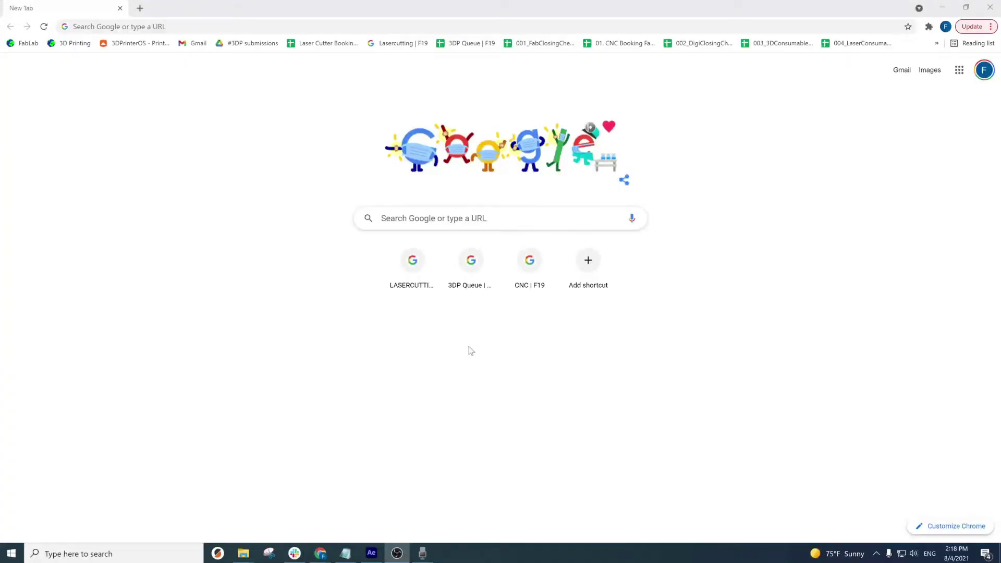
- Enter 'How to send a 3D Print.' in the Google search box on the new tab
left_click(823, 293)
type("How ")
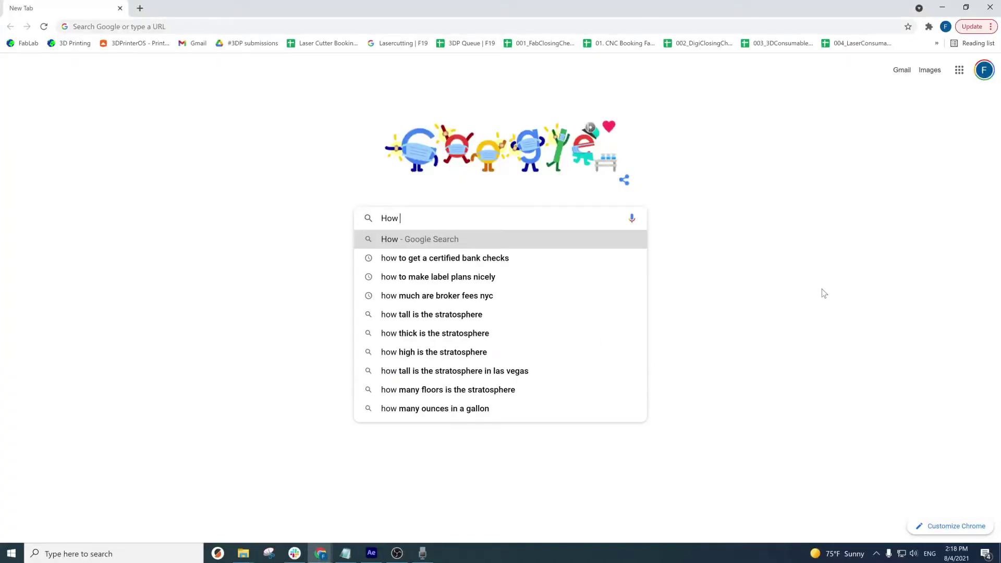
type("to send a 3")
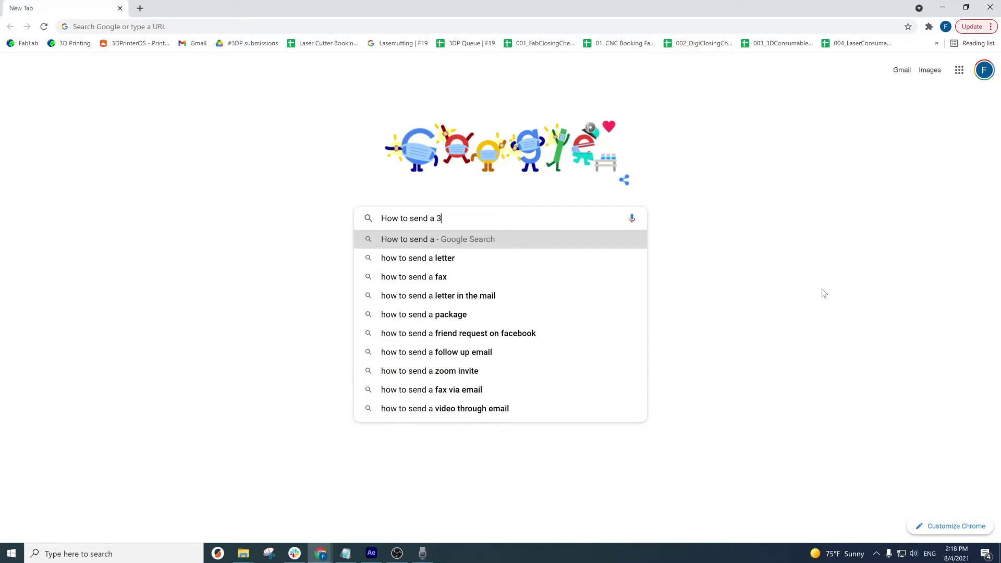
type("D Print.")
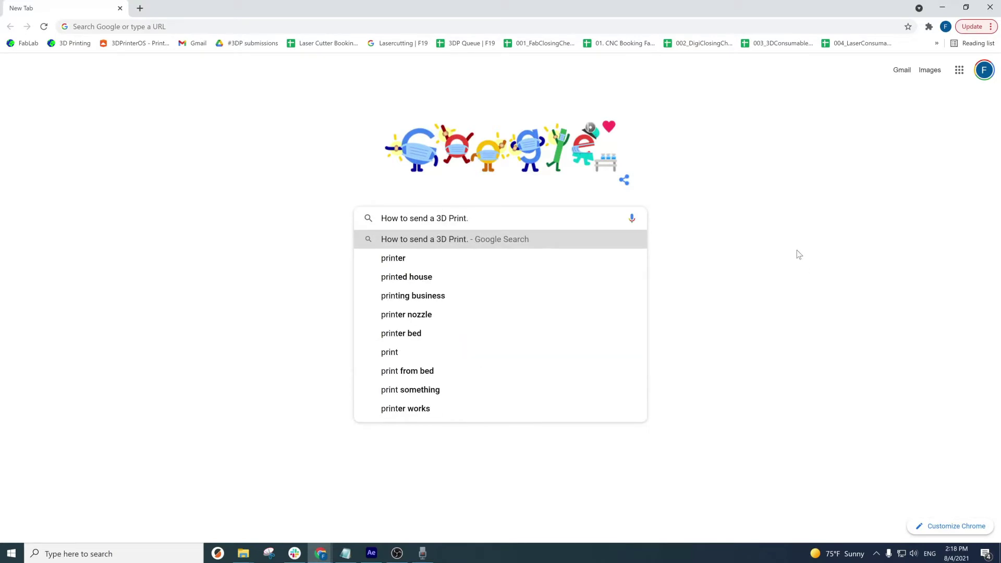
left_click(797, 251)
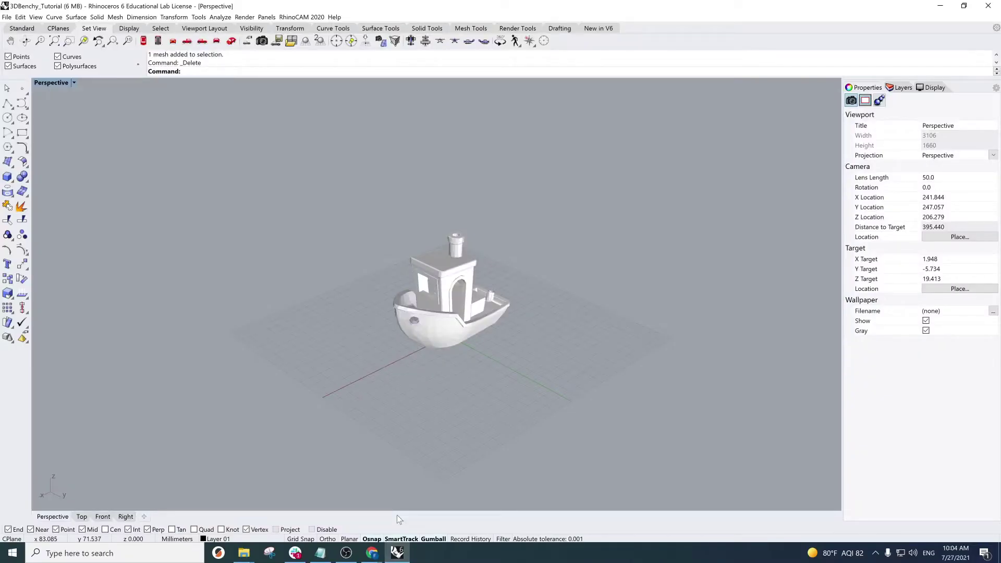
- Set the model units to Millimeters with the Units command
type("units")
key("Return")
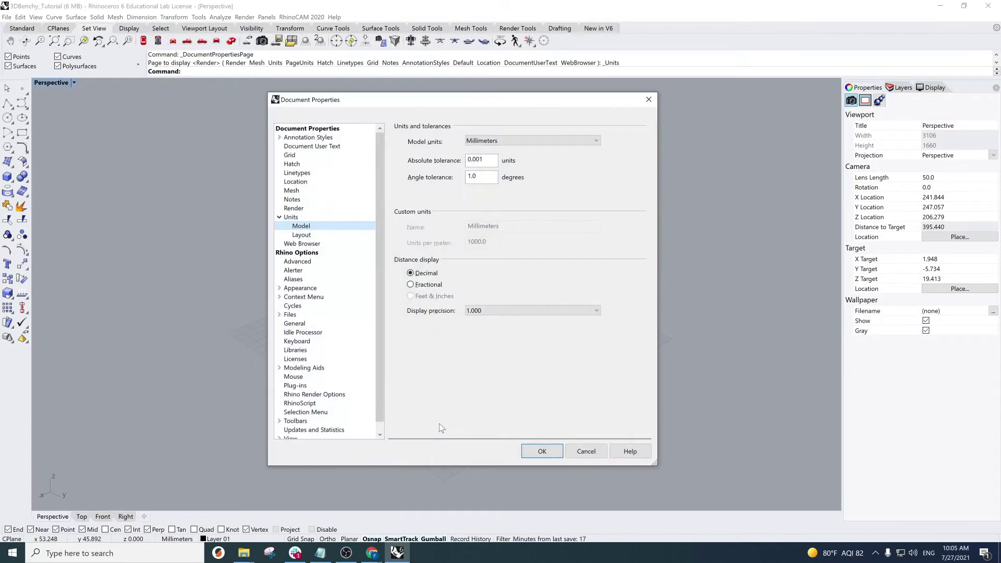
left_click(485, 142)
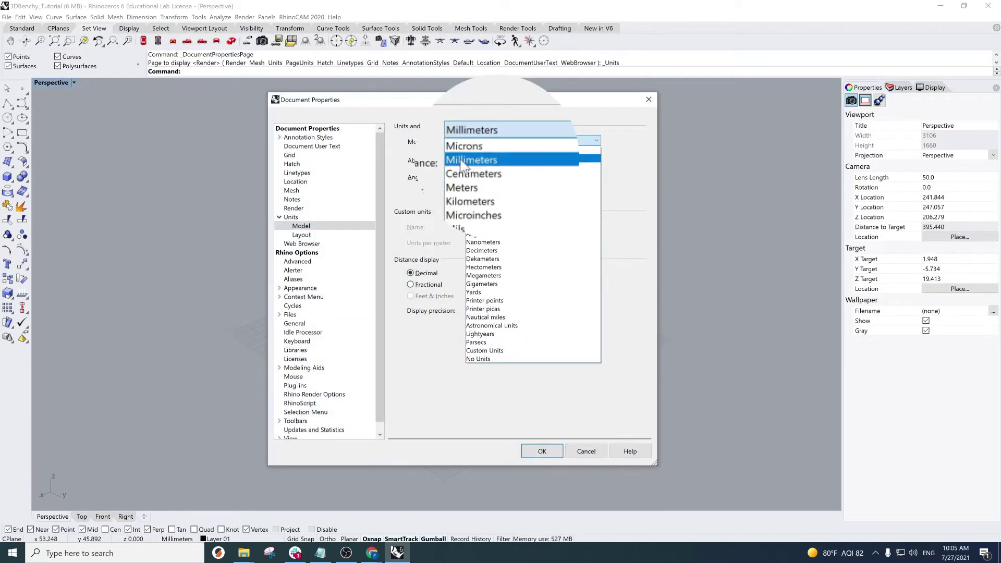
left_click(480, 157)
left_click(542, 452)
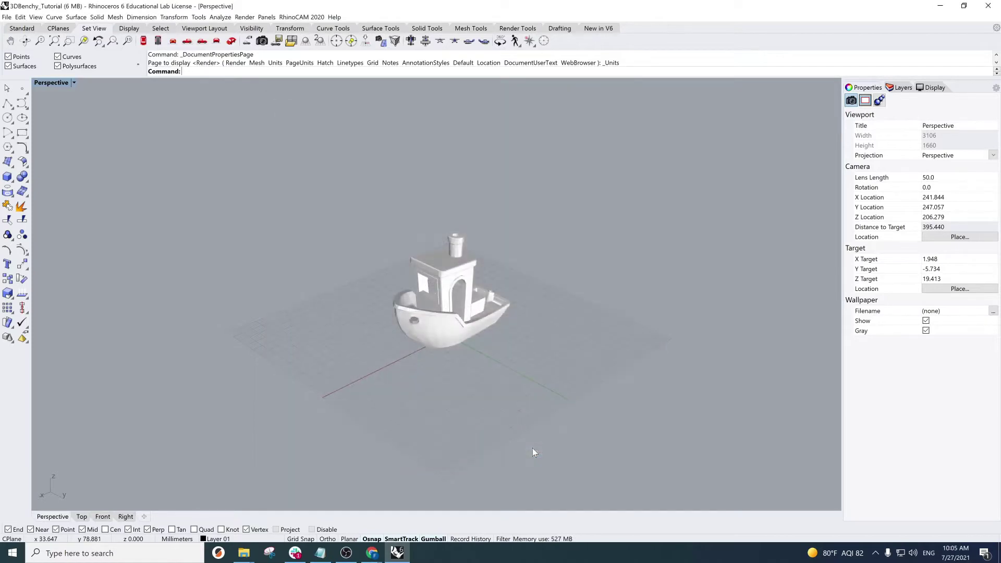
- Measure the boat with BoundingBox: 60.008 × 31.050 × 48.043 millimeters
type("BoundingBox")
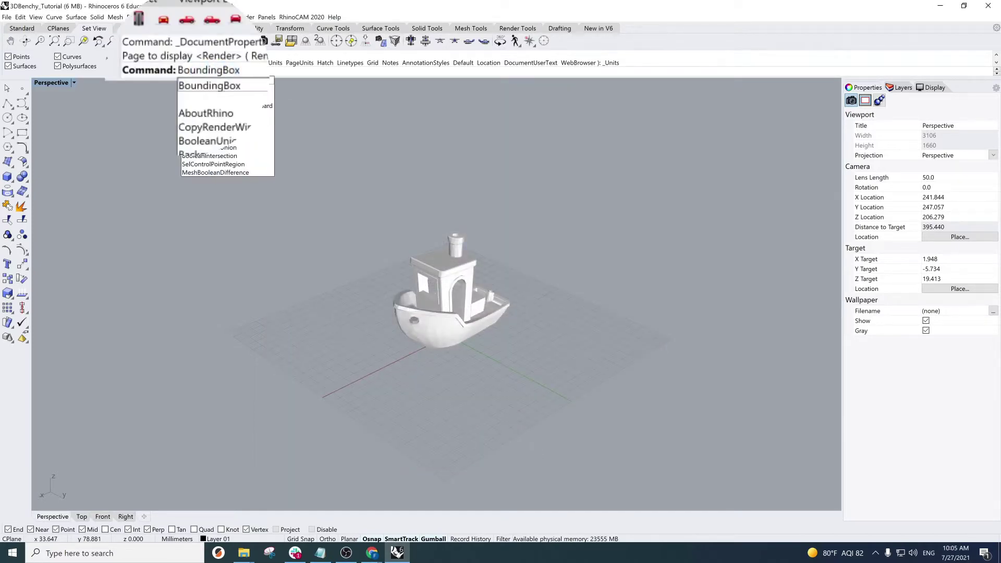
key("Return")
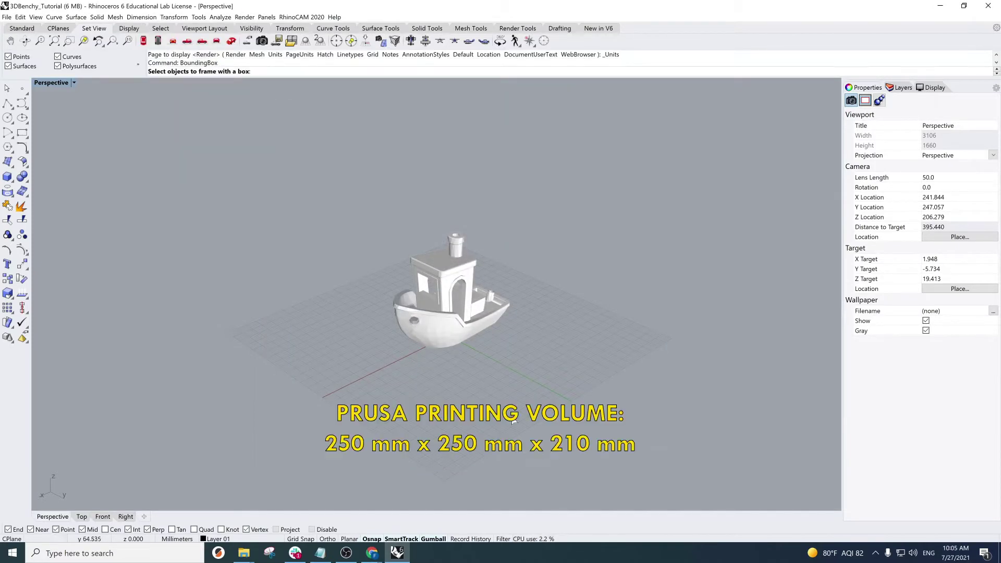
left_click(450, 327)
key("Return")
key("Return")
left_click_drag(282, 55, 148, 56)
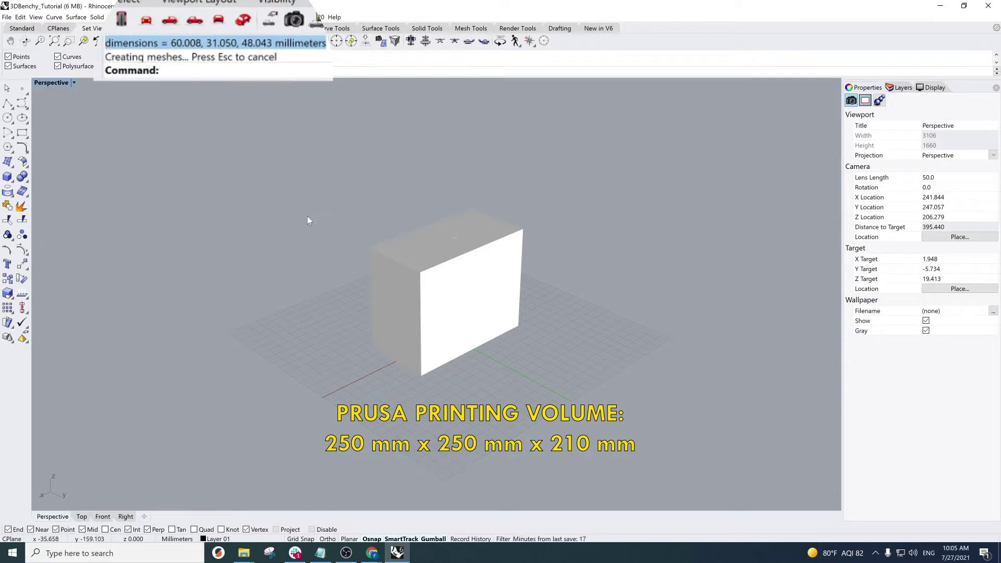
- Delete the bounding box and convert the boat into a polygon mesh
left_click(368, 252)
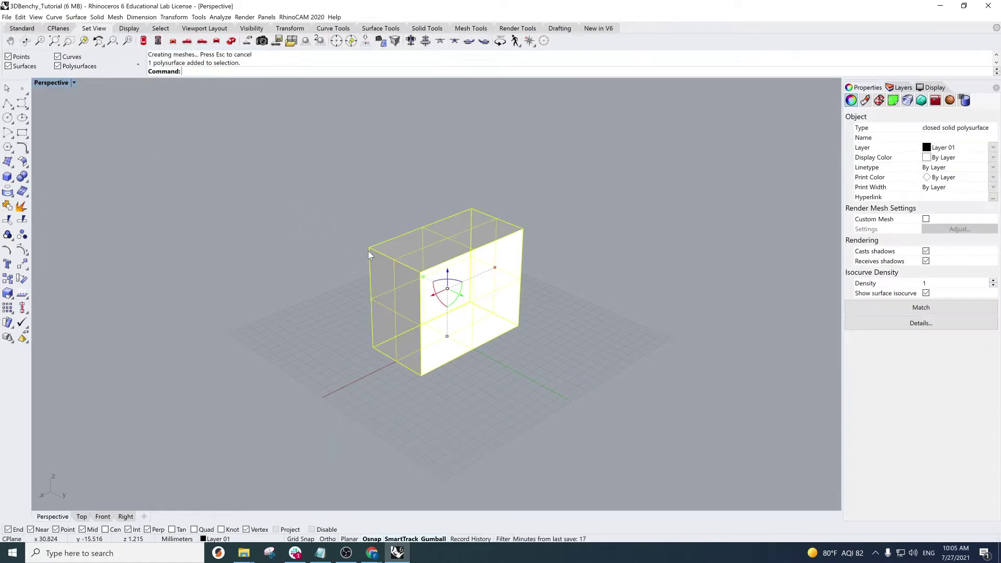
key("Delete")
left_click(432, 274)
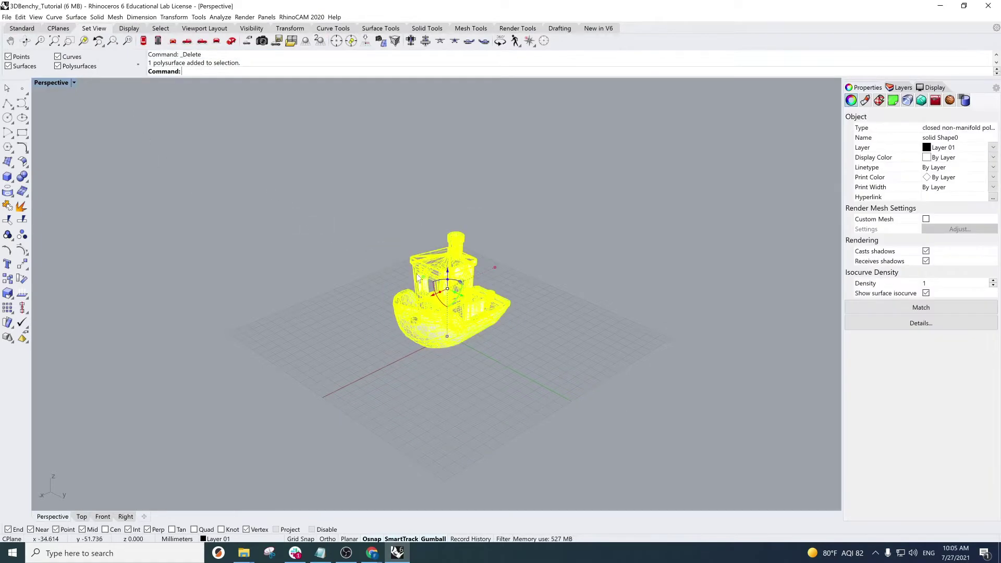
type("Mesh")
key("Return")
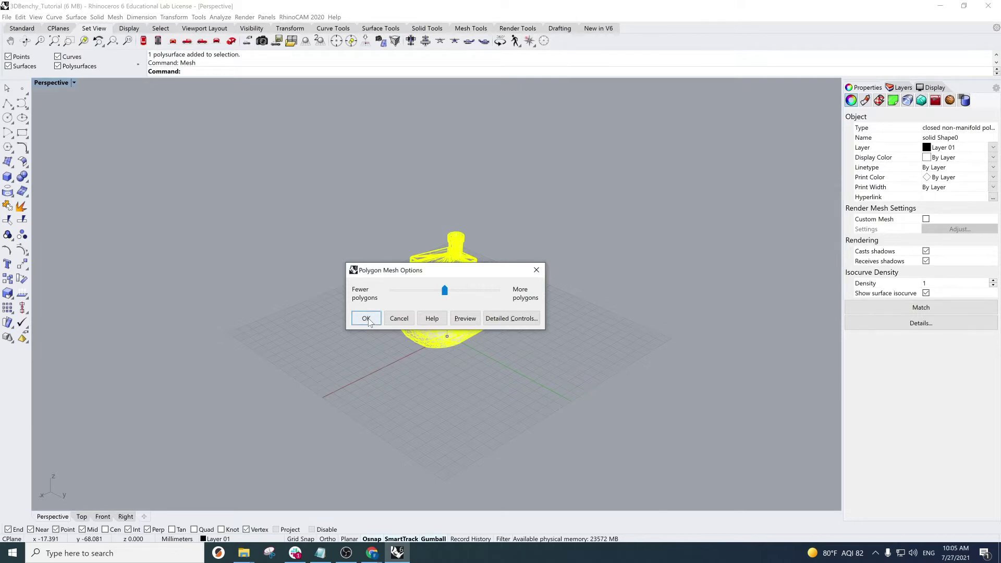
left_click(367, 319)
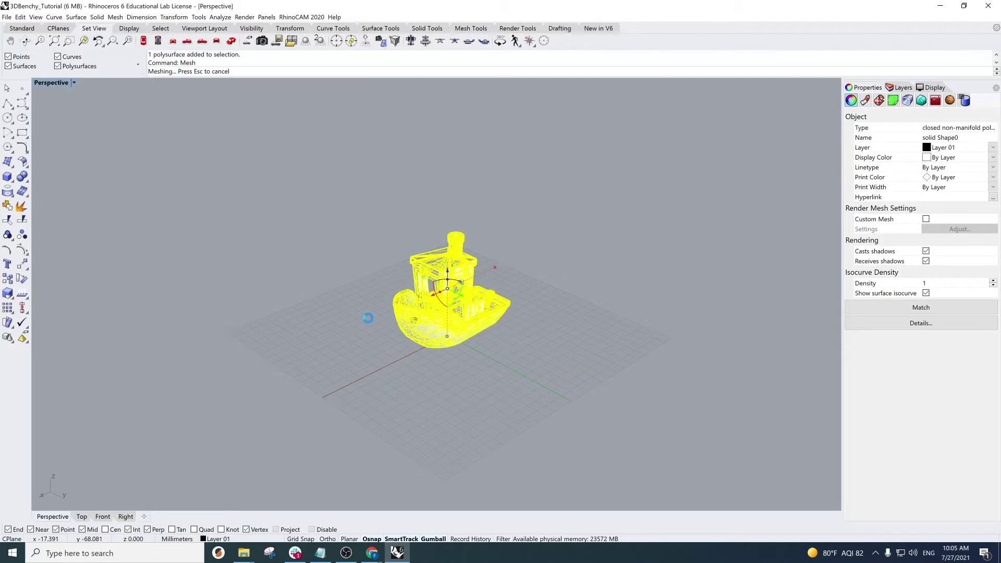
- Select the boat mesh with SelMesh and start exporting it
type("SelMesh")
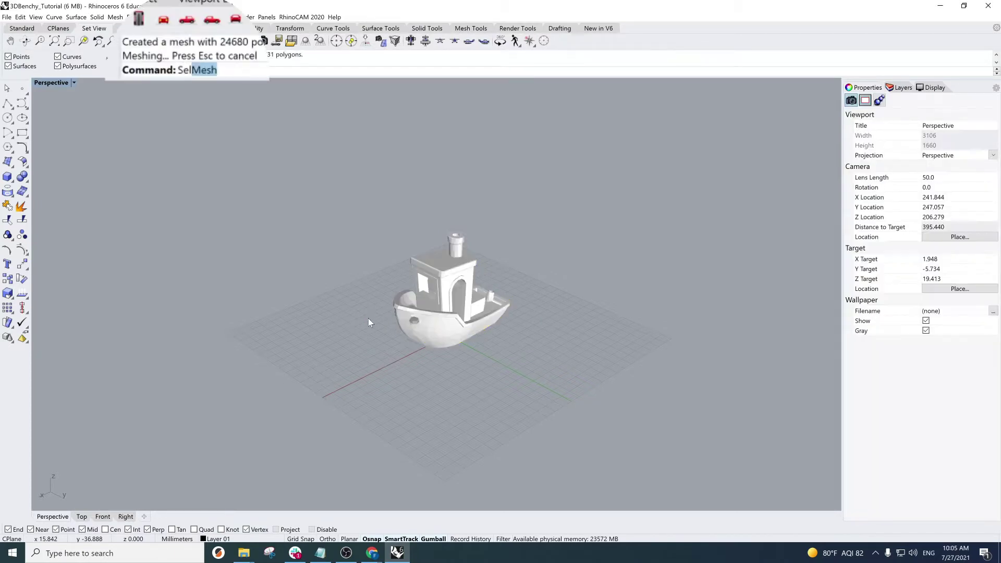
key("Return")
type("EXport")
key("Return")
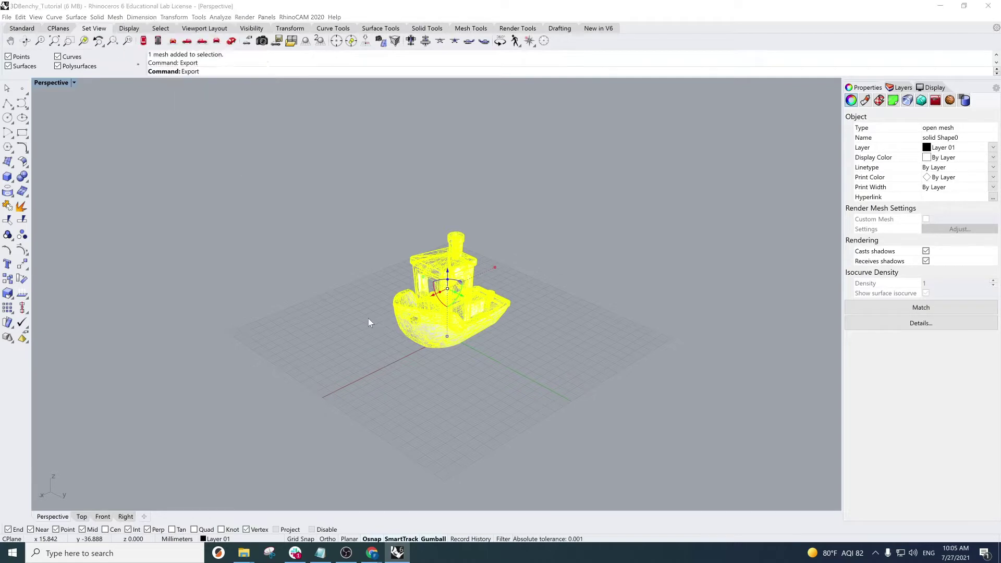
- Export the mesh to the Desktop as binary STL 'Boat.stl', then deselect it
left_click(369, 323)
scroll(63, 252, "down", 6)
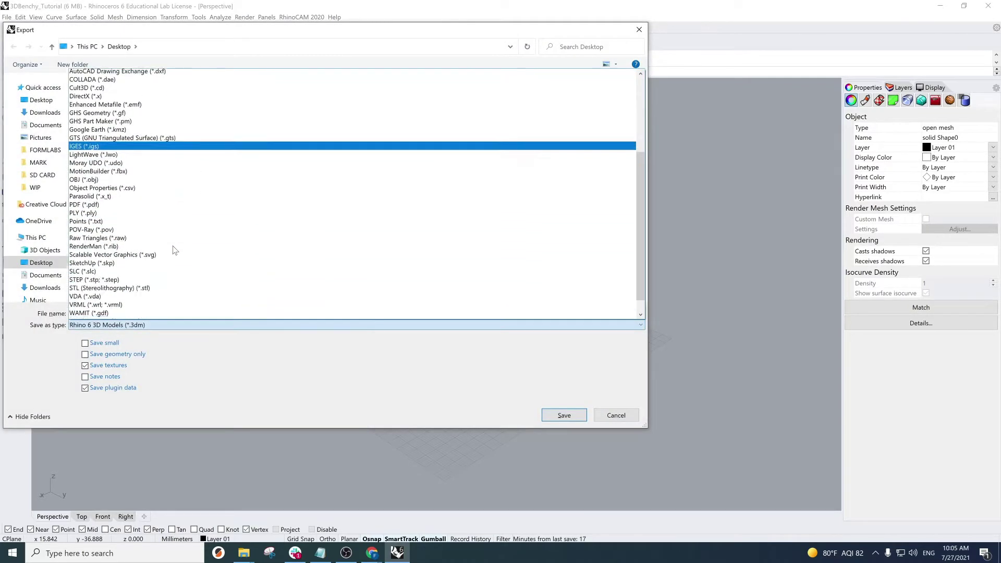
left_click(63, 252)
type("Boat")
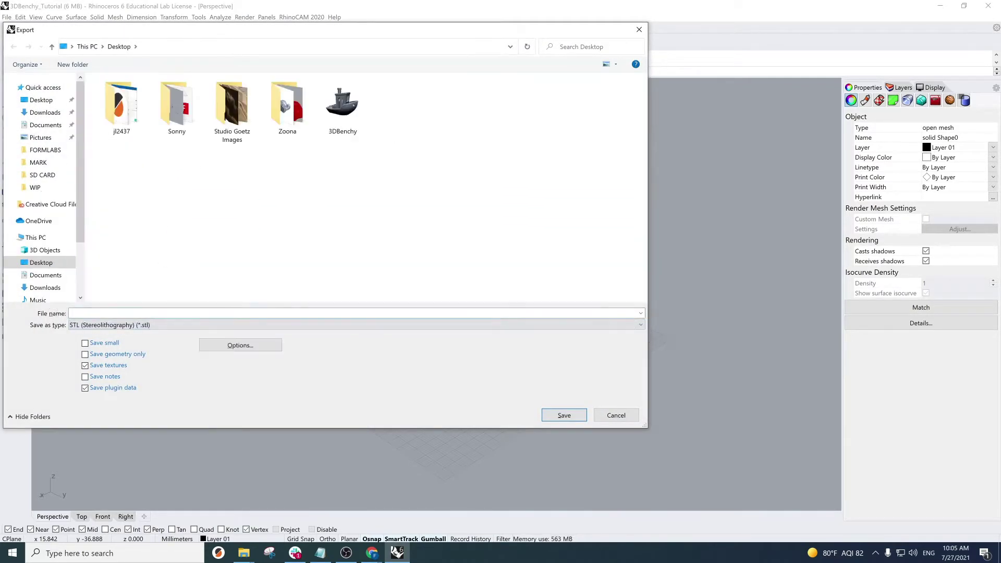
key("Return")
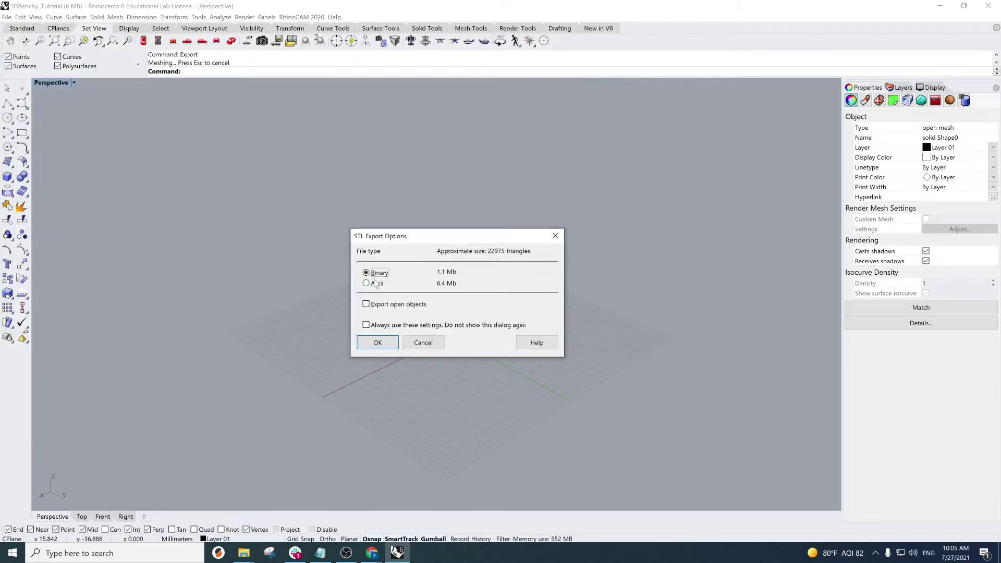
left_click(379, 342)
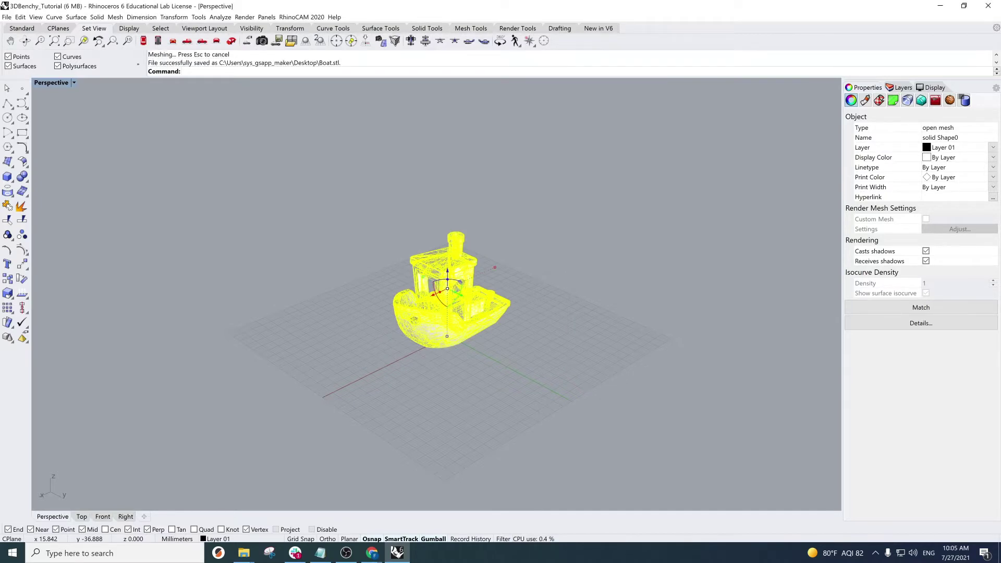
key("Escape")
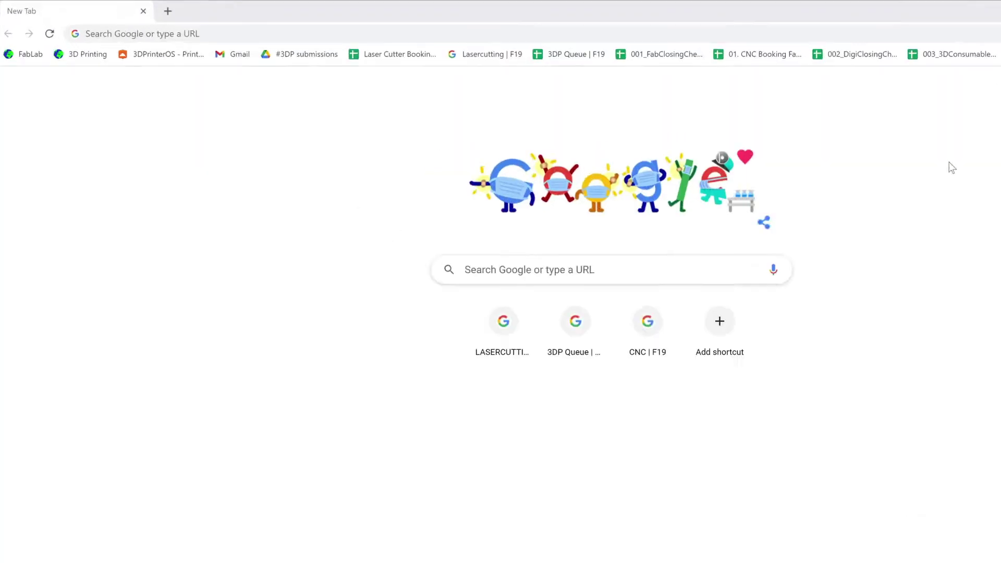
- Go to 3dprinteros.com and open its Sign In page
type("3")
type("d")
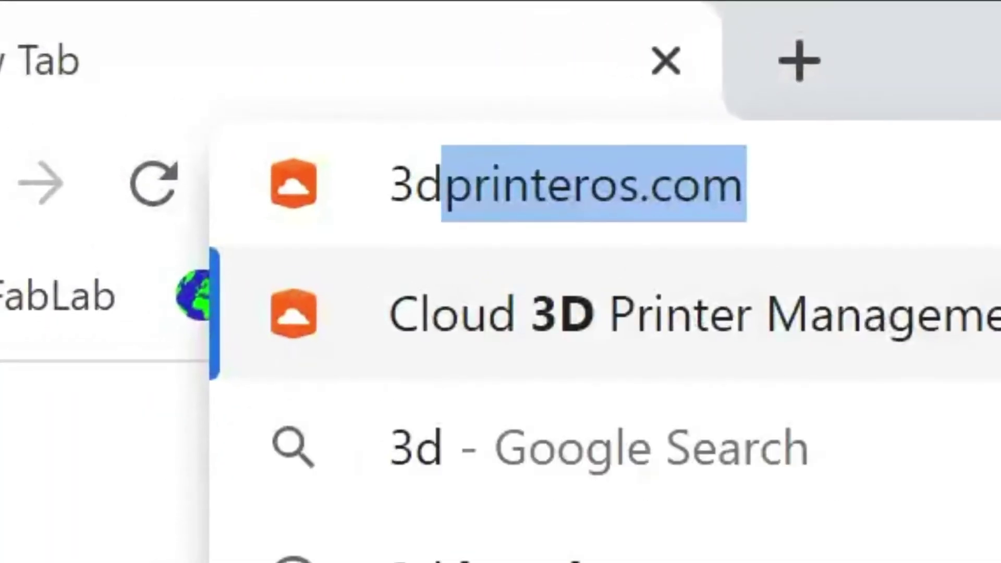
type("printeros")
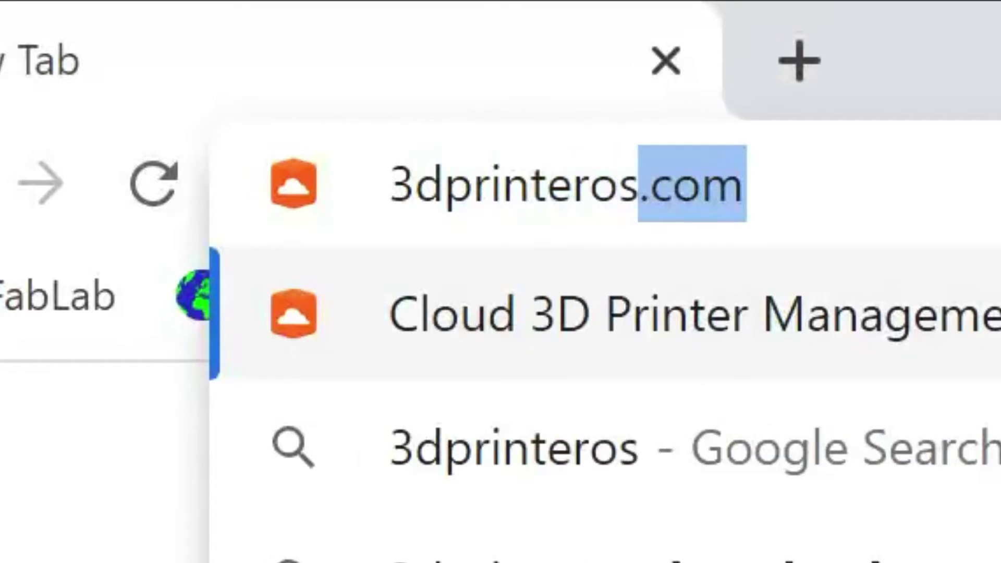
type(".com")
key("Return")
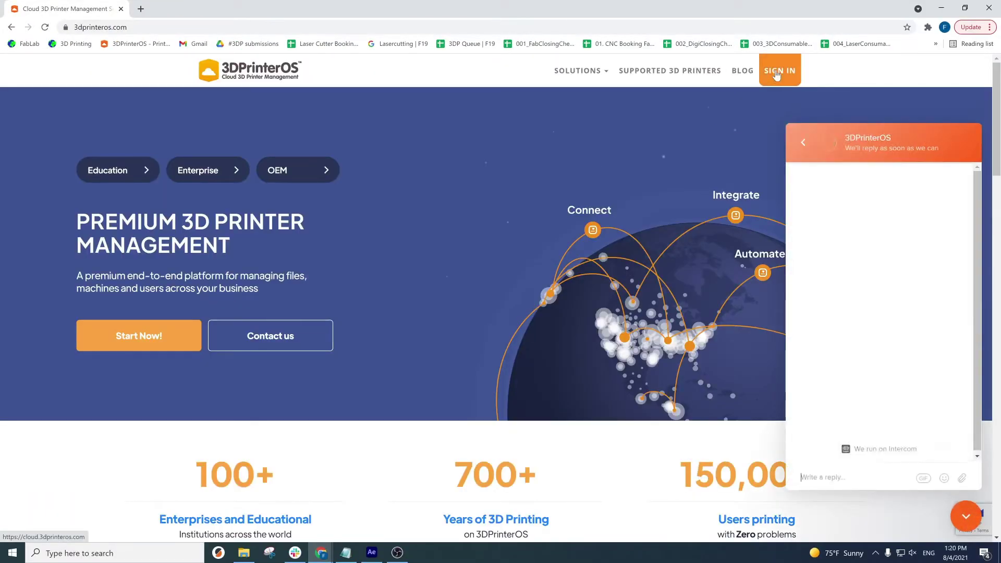
left_click(777, 74)
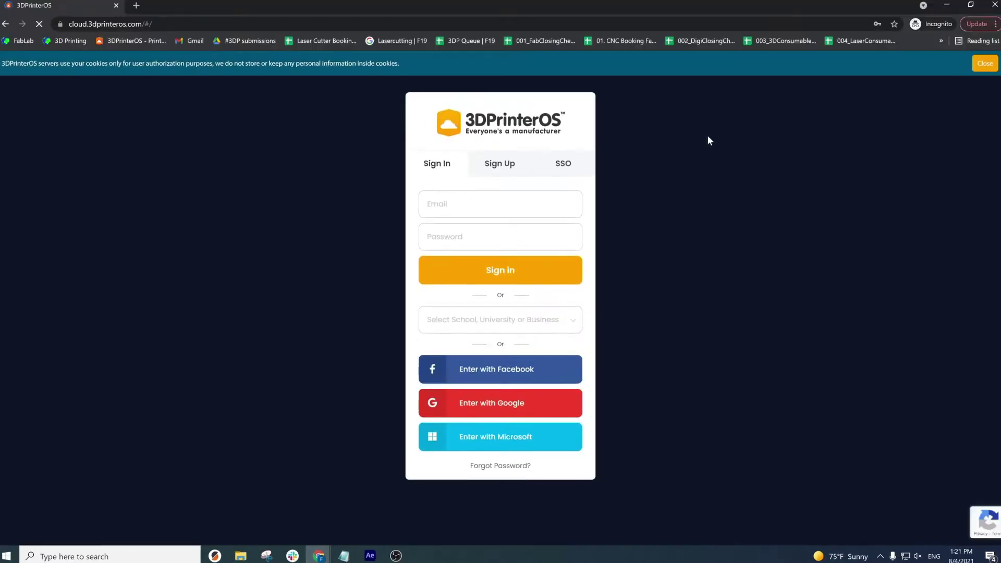
- Sign in to 3DPrinterOS with the account e-mail and password
left_click(508, 159)
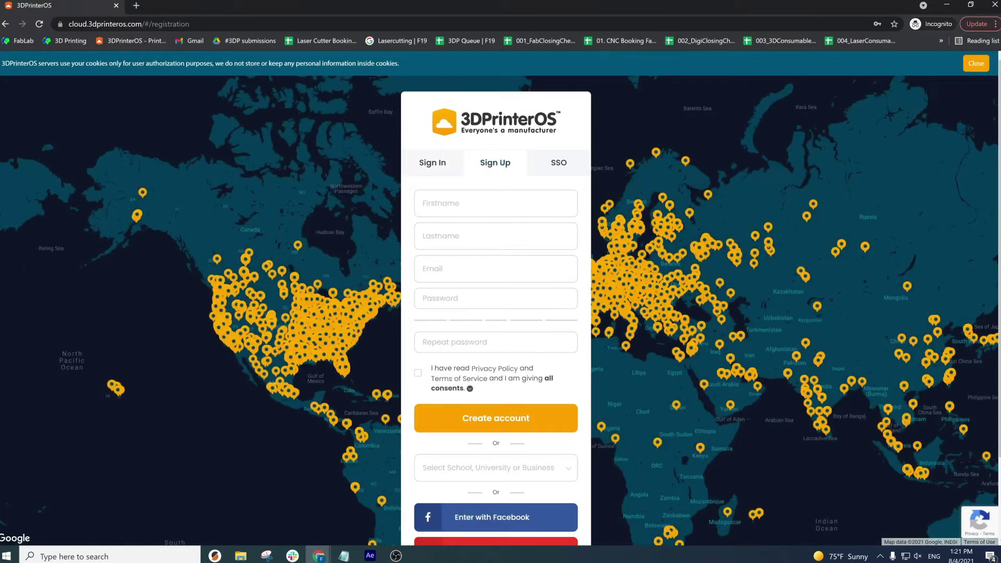
left_click(433, 162)
left_click(470, 204)
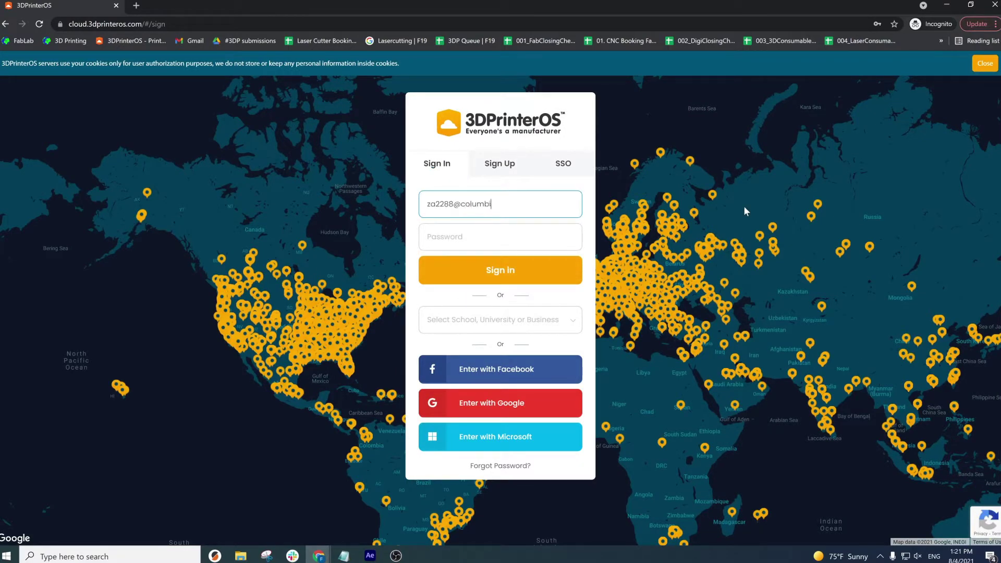
key("Tab")
type("••")
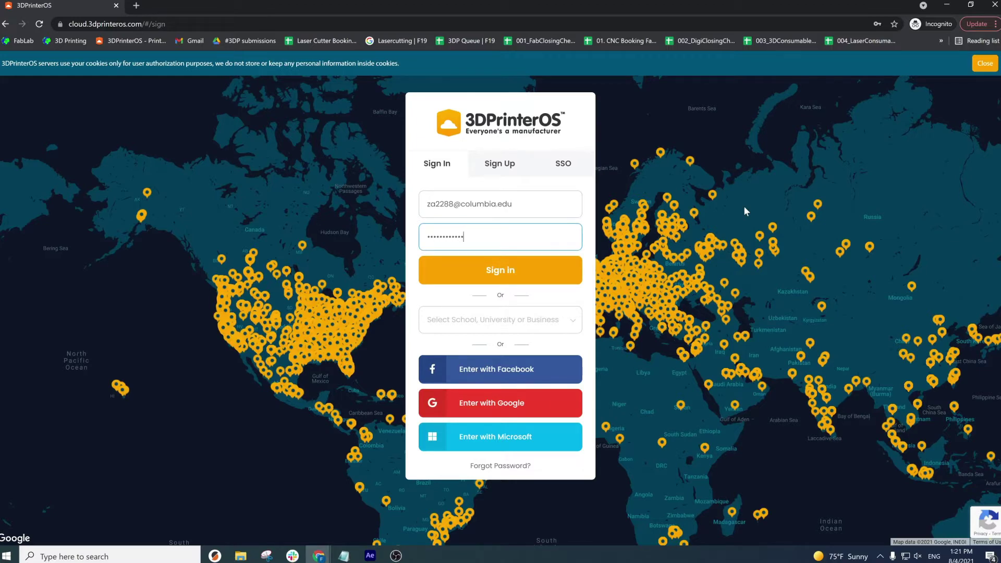
key("Return")
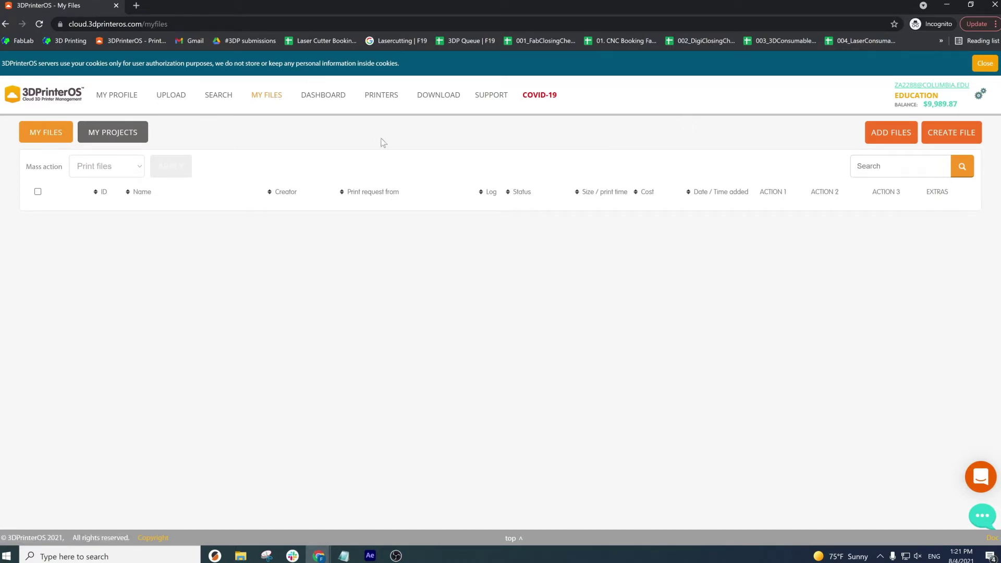
- Join the workgroup through Printers > More > Add Workgroup Printers using the access code
left_click(383, 95)
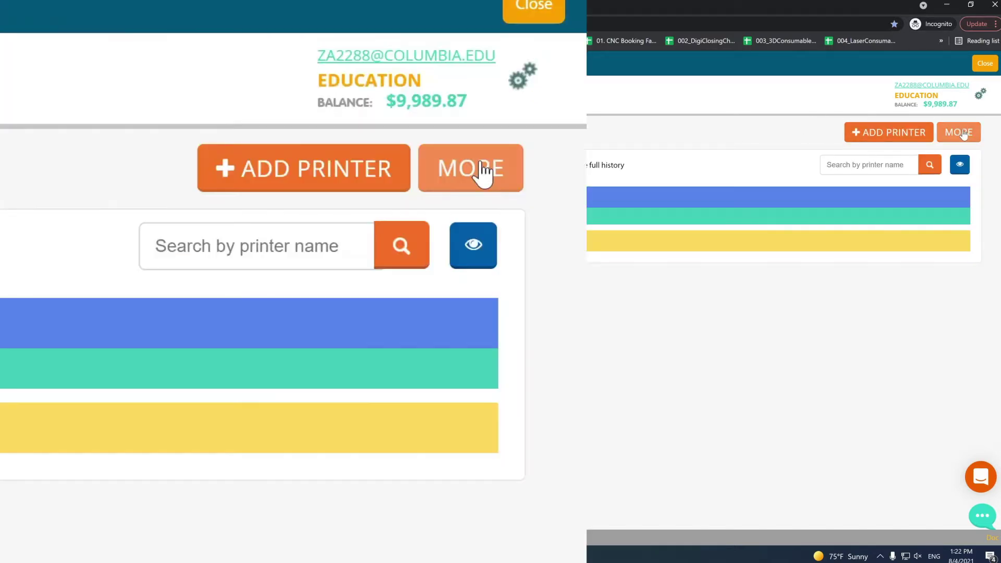
left_click(963, 134)
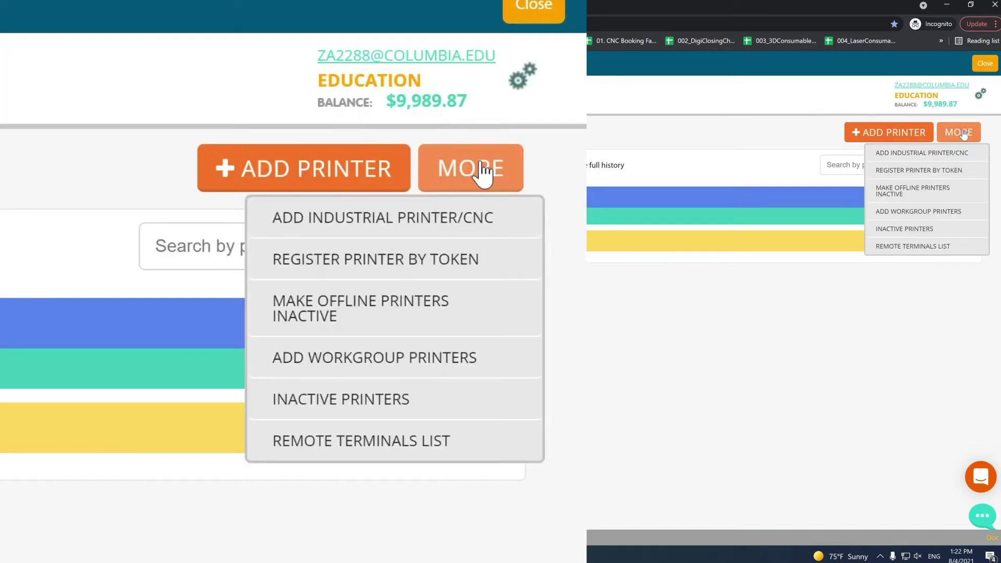
left_click(974, 213)
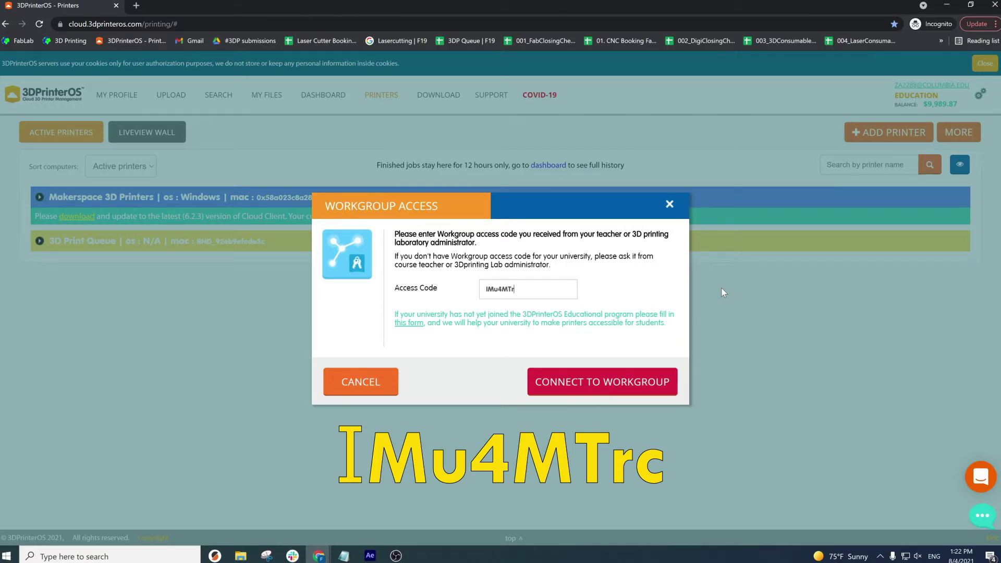
left_click(587, 384)
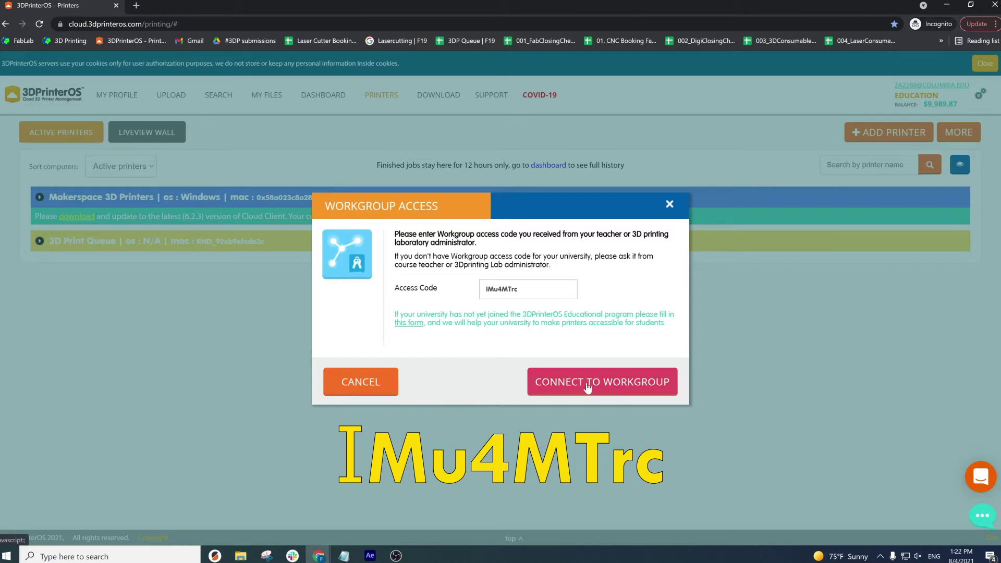
left_click_drag(582, 343, 474, 347)
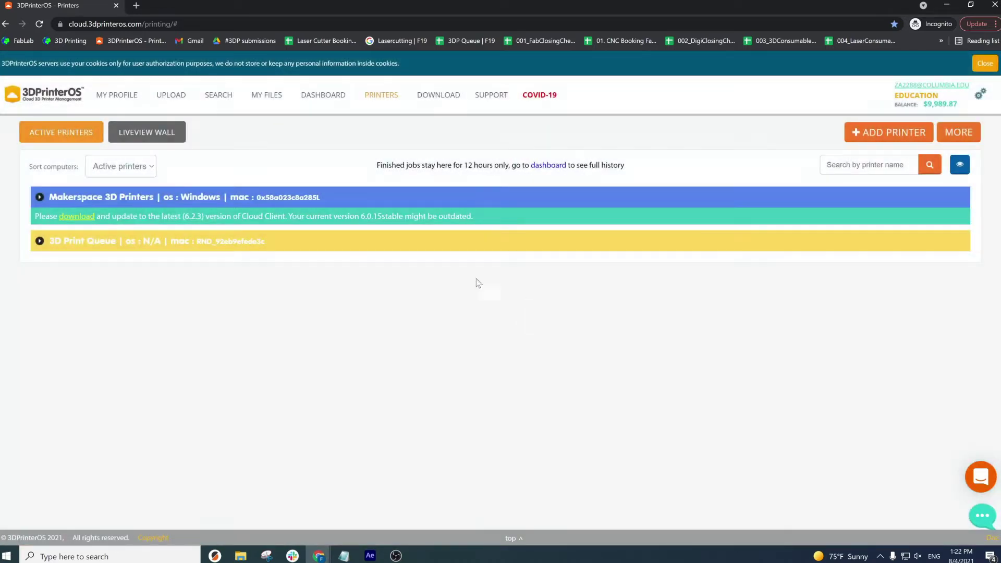
- Review the Formlabs and Prusa student queues and Makerspace printers, then return to My Files
left_click(40, 242)
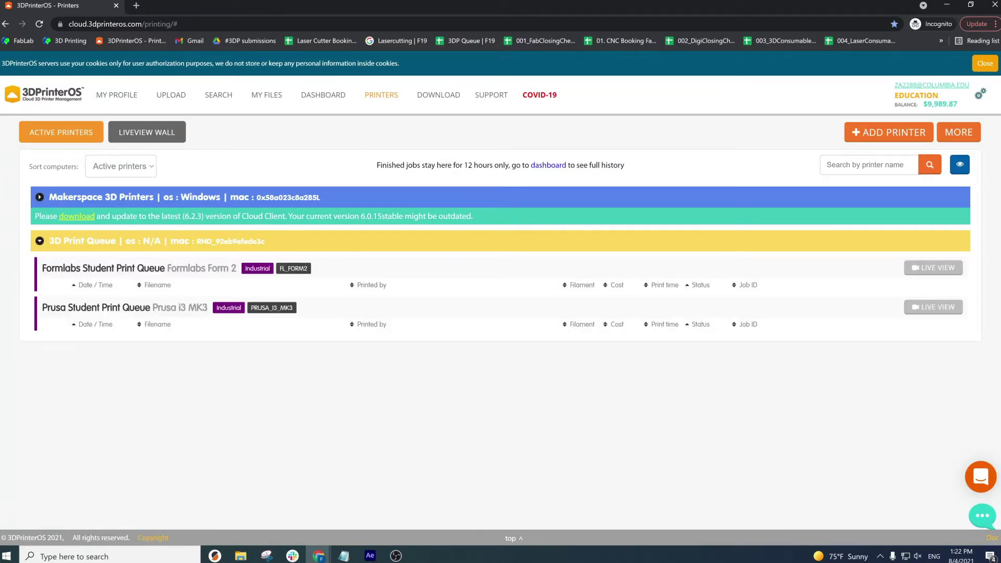
left_click_drag(44, 313, 213, 311)
left_click_drag(41, 272, 238, 269)
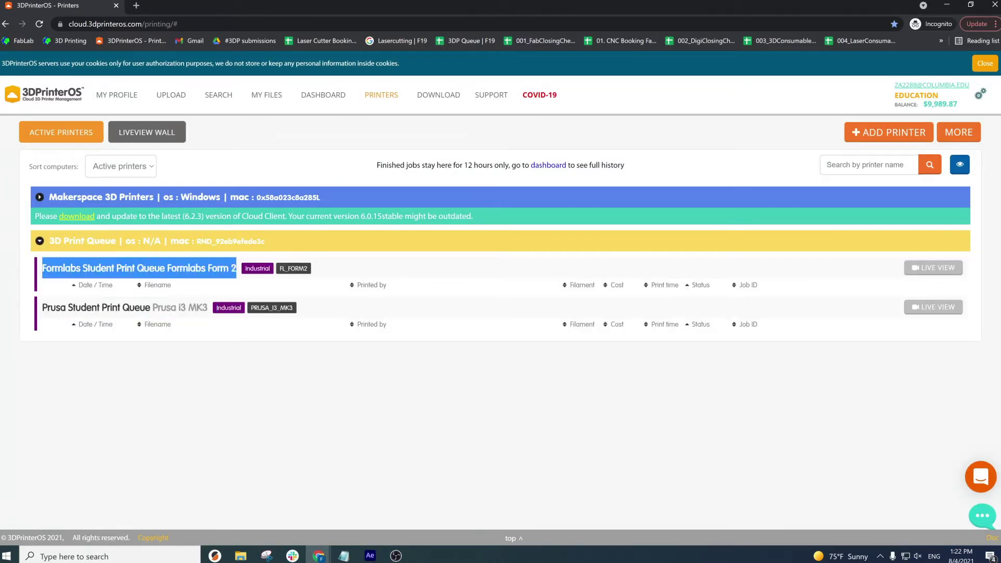
left_click(183, 354)
left_click(40, 198)
scroll(32, 135, "down", 2)
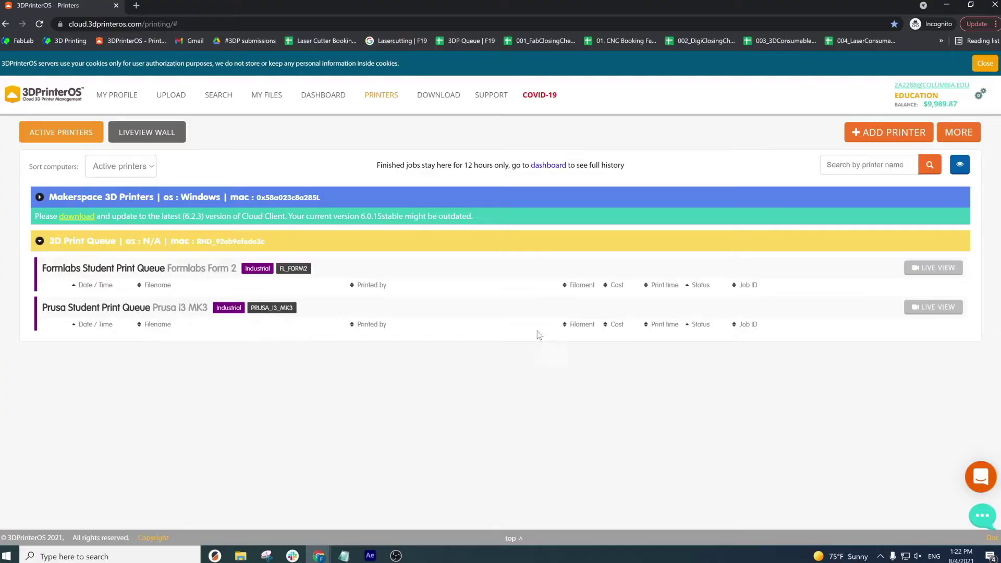
left_click(263, 100)
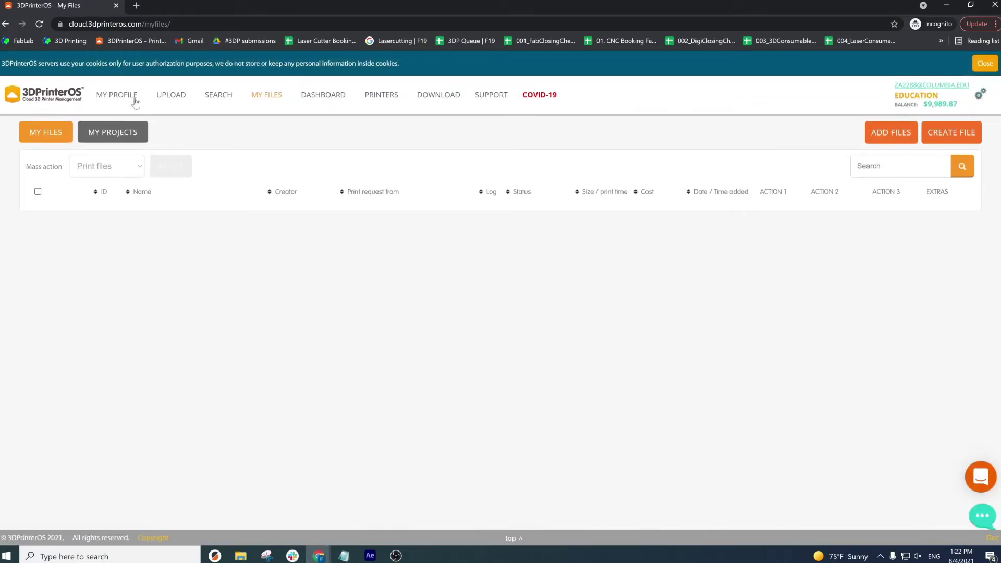
- Upload 3DBenchy.stl to My Files and open Magic Fix repair for it
left_click(170, 94)
left_click(359, 210)
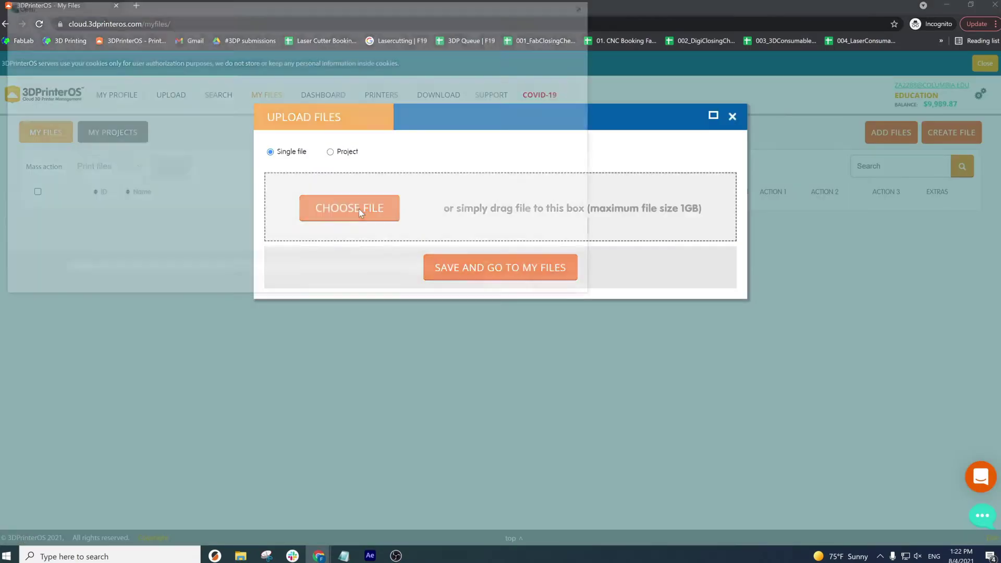
left_click(127, 164)
left_click(533, 283)
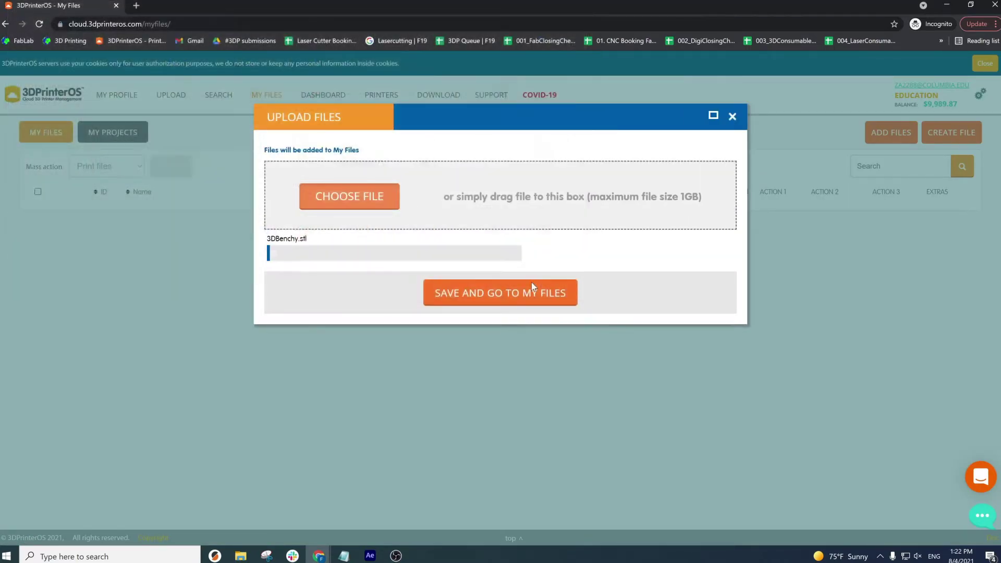
left_click(500, 297)
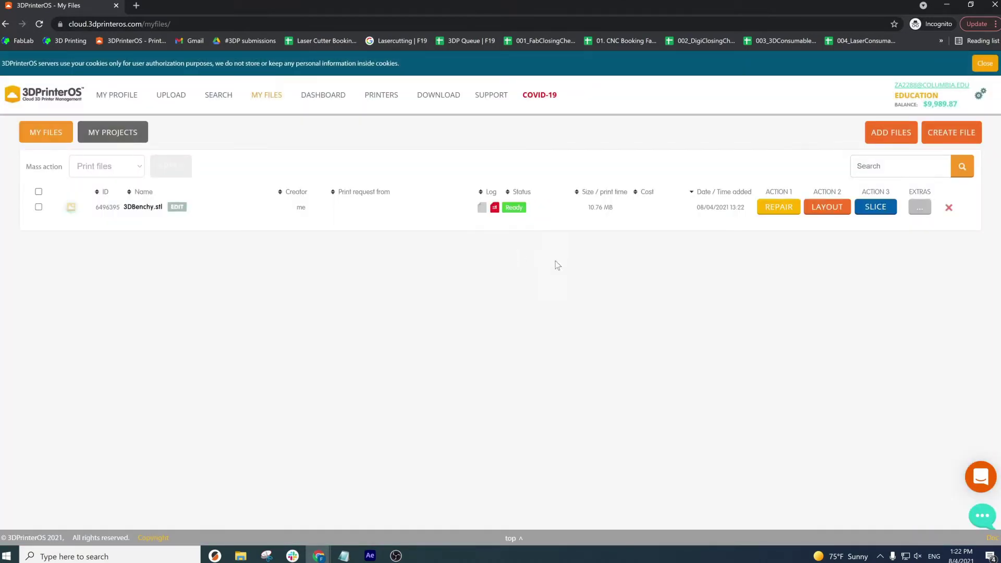
left_click(778, 207)
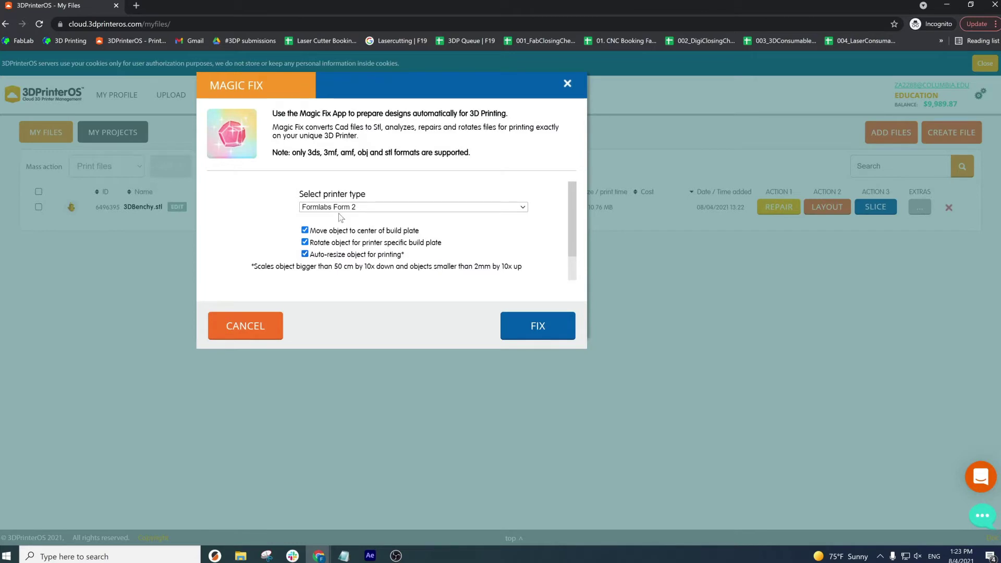
- Magic-fix 3DBenchy for the Prusa i3 MK3 and open the fixed copy in Layout
left_click(339, 207)
left_click(376, 234)
left_click(533, 333)
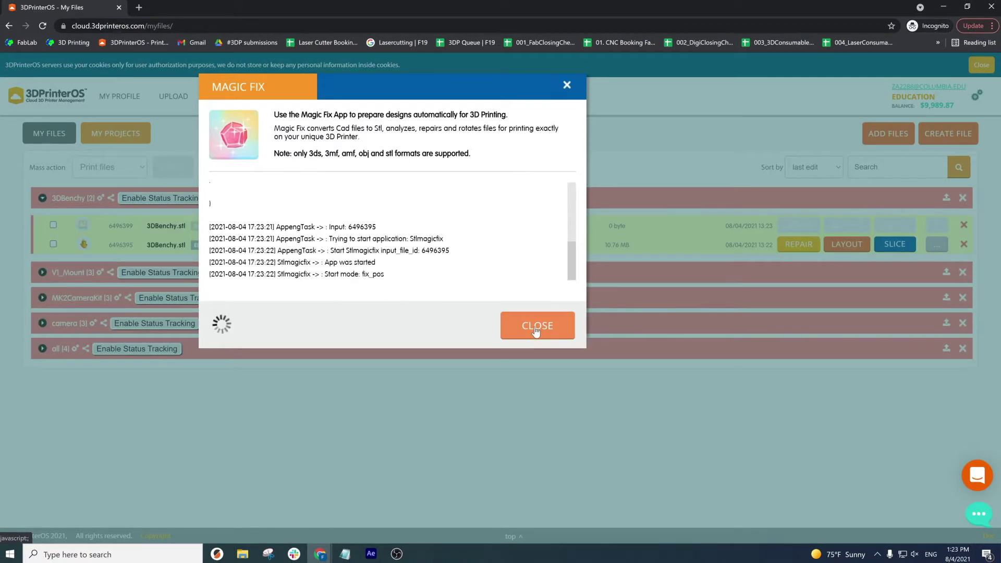
left_click(536, 330)
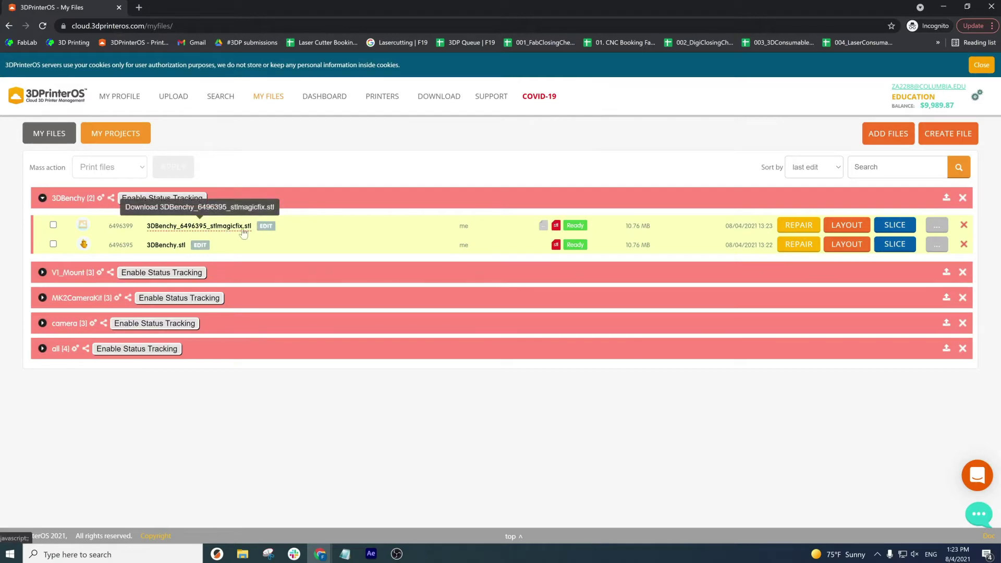
left_click(844, 226)
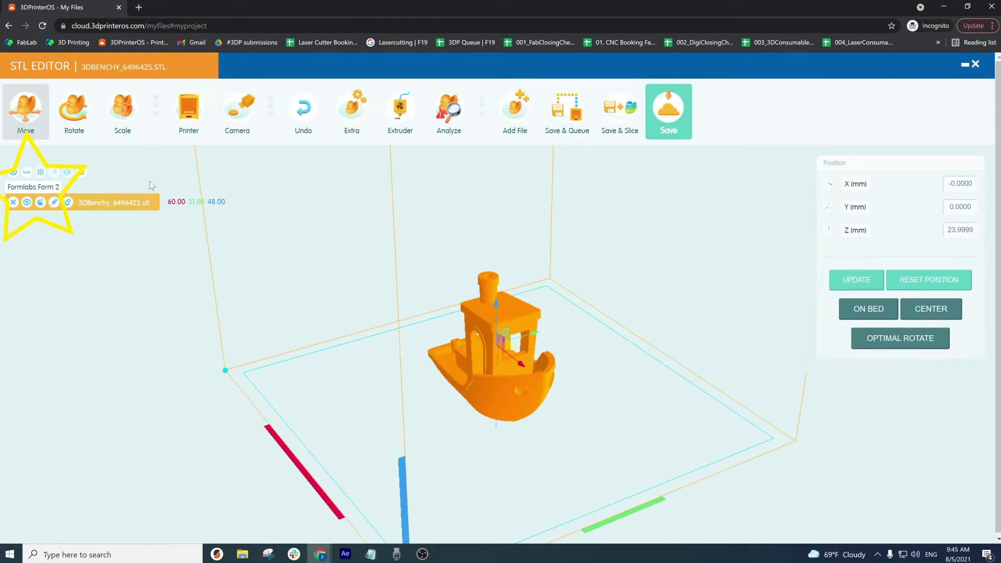
- Switch the build volume to Prusa i3 MK3 and centre the Benchy on the build plate
left_click(188, 112)
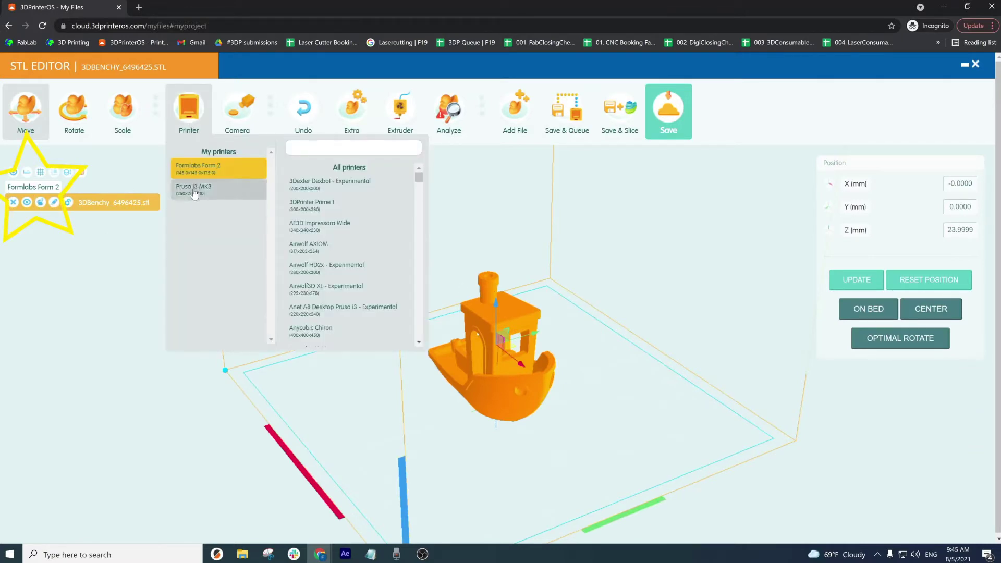
left_click(227, 190)
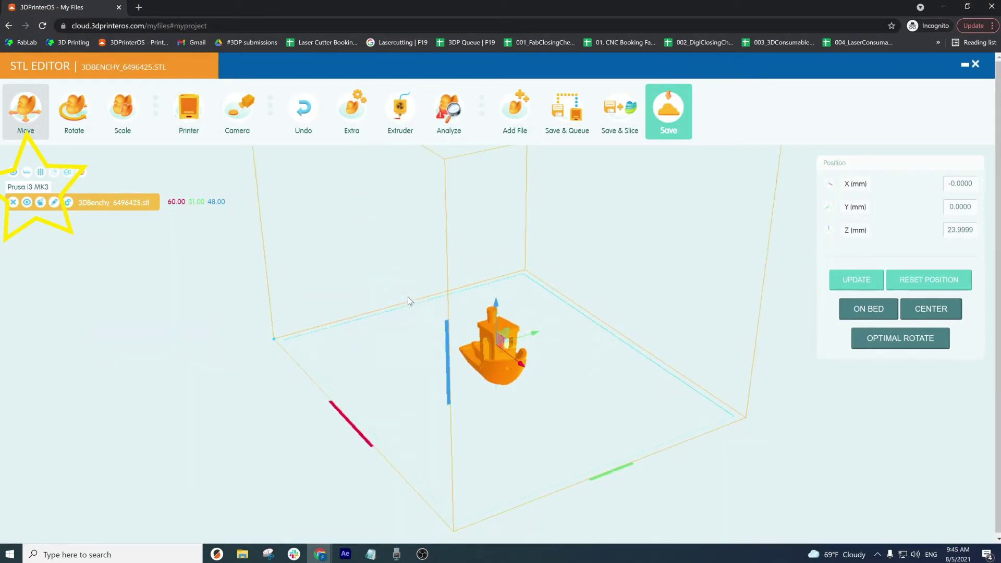
left_click_drag(430, 276, 527, 339)
scroll(526, 343, "up", 5)
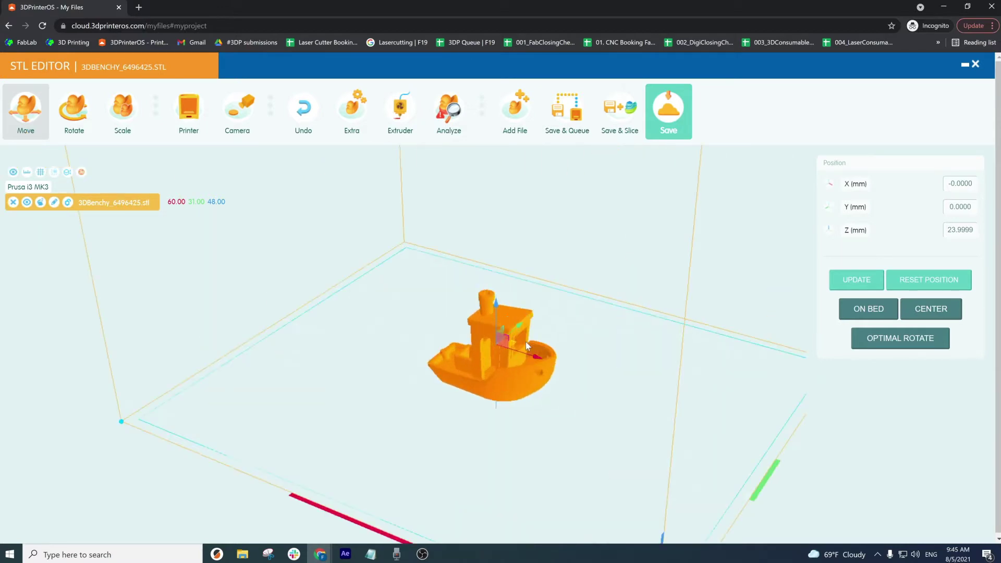
left_click(921, 312)
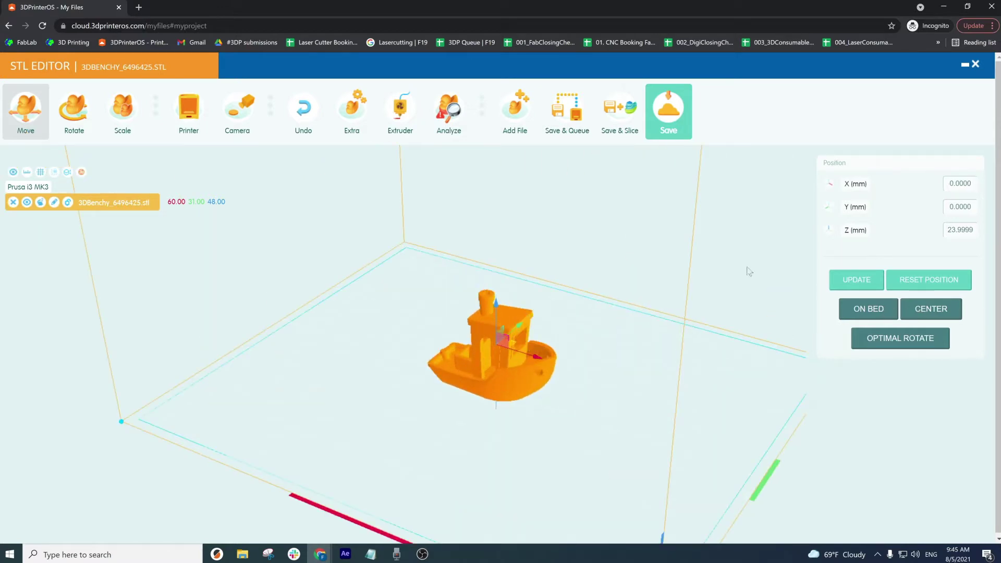
- Rotate the Benchy upright, check its scaling, then save it and send it to Slicer 3
left_click(77, 120)
left_click_drag(554, 385, 596, 355)
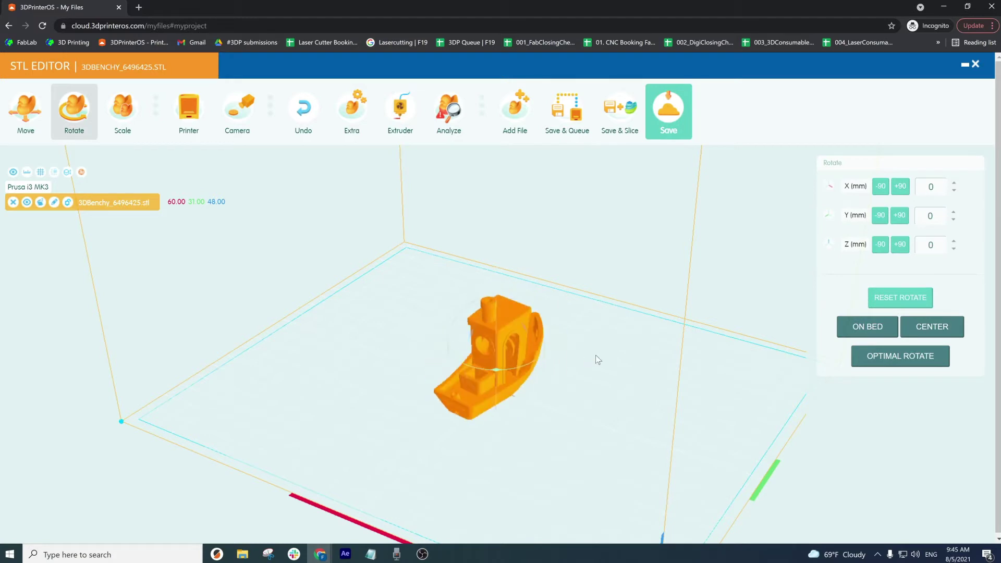
left_click(123, 113)
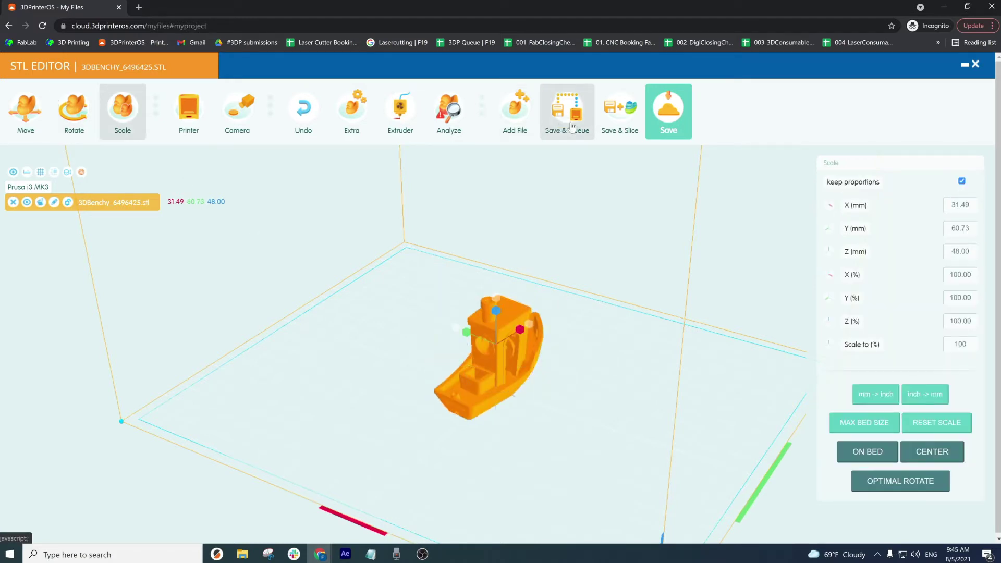
left_click(618, 217)
left_click_drag(653, 395, 567, 396)
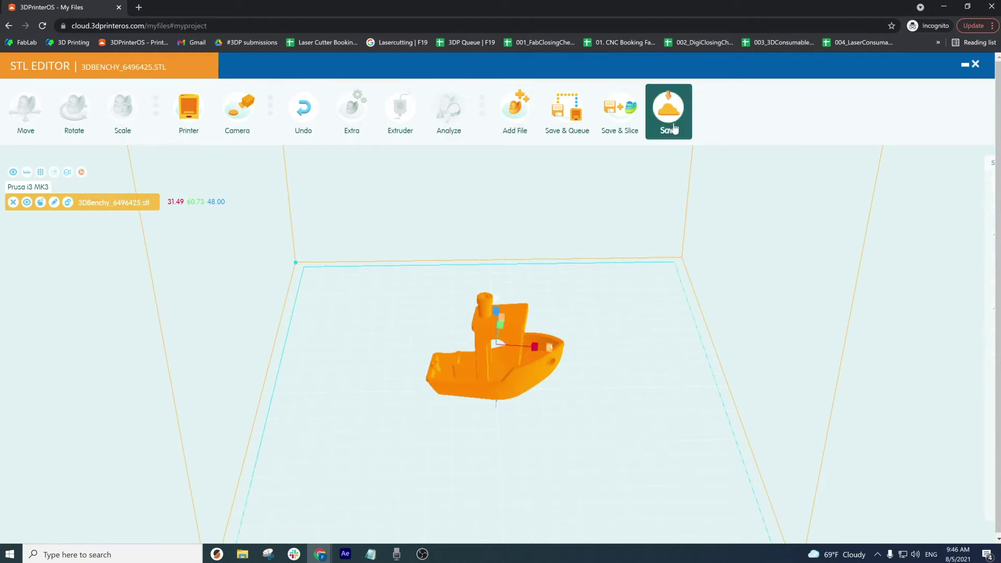
left_click(616, 119)
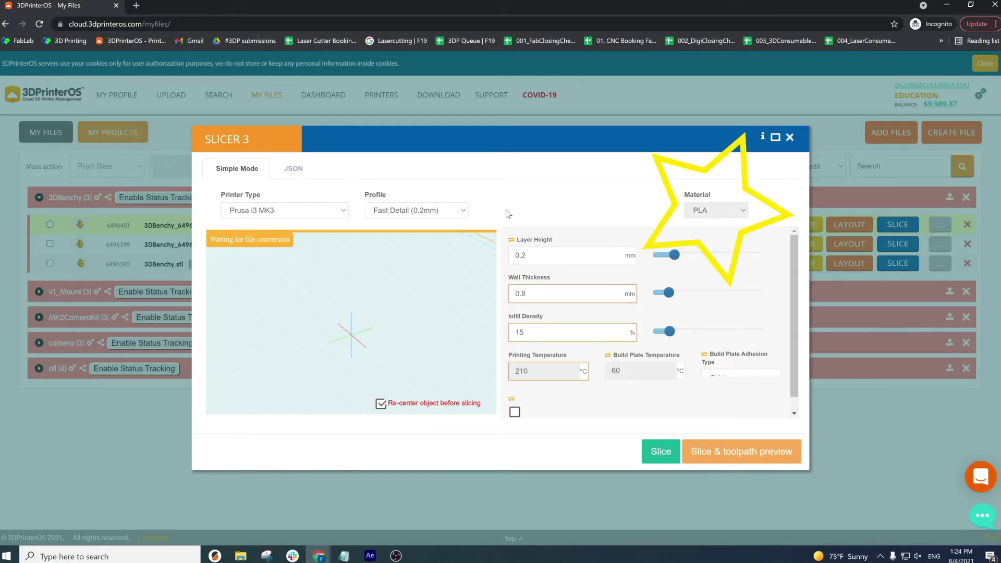
- Keep the Fast Detail (0.2mm) profile and try the infill slider, returning it toward 15%
left_click(462, 213)
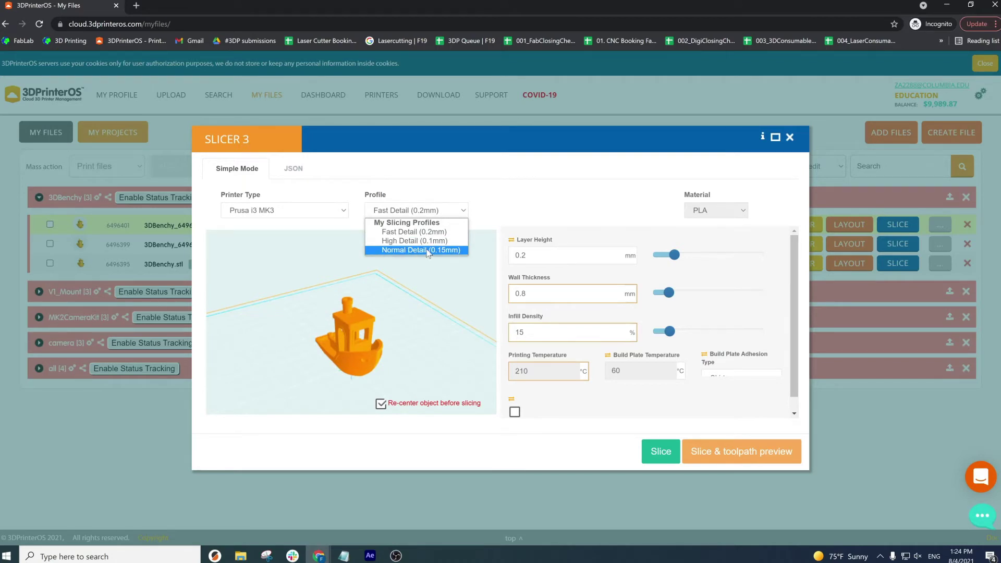
left_click(434, 233)
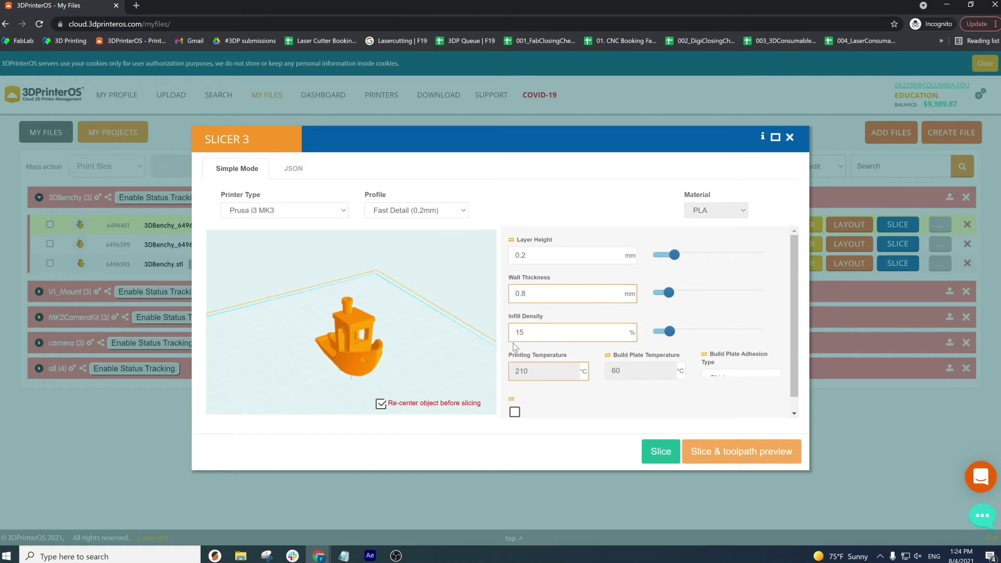
left_click_drag(670, 332, 697, 336)
scroll(765, 336, "down", 1)
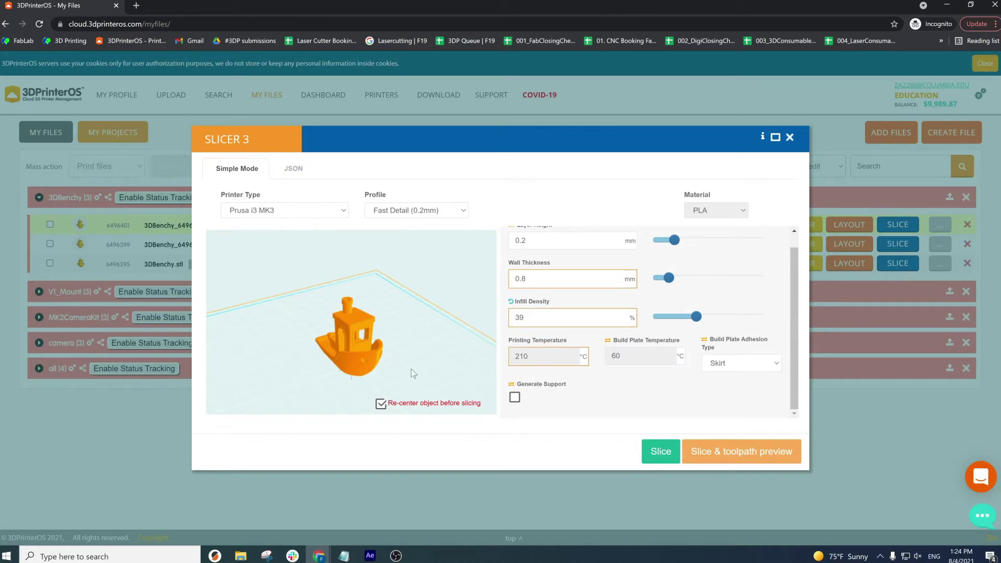
left_click_drag(696, 317, 673, 322)
- Switch the profile from High Detail (0.1mm) to Normal Detail (0.15mm) with 0.15 mm layers
left_click(417, 214)
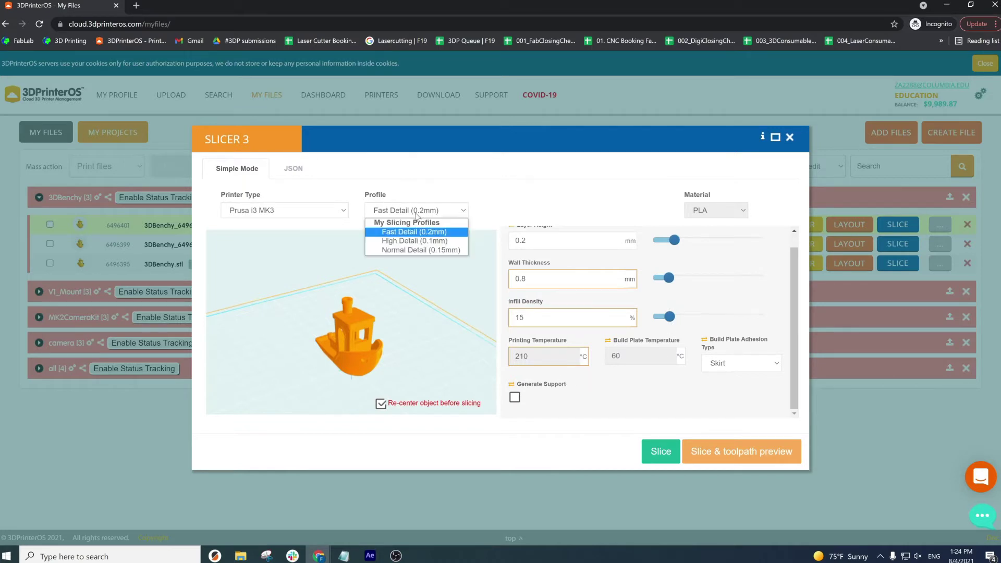
left_click(414, 241)
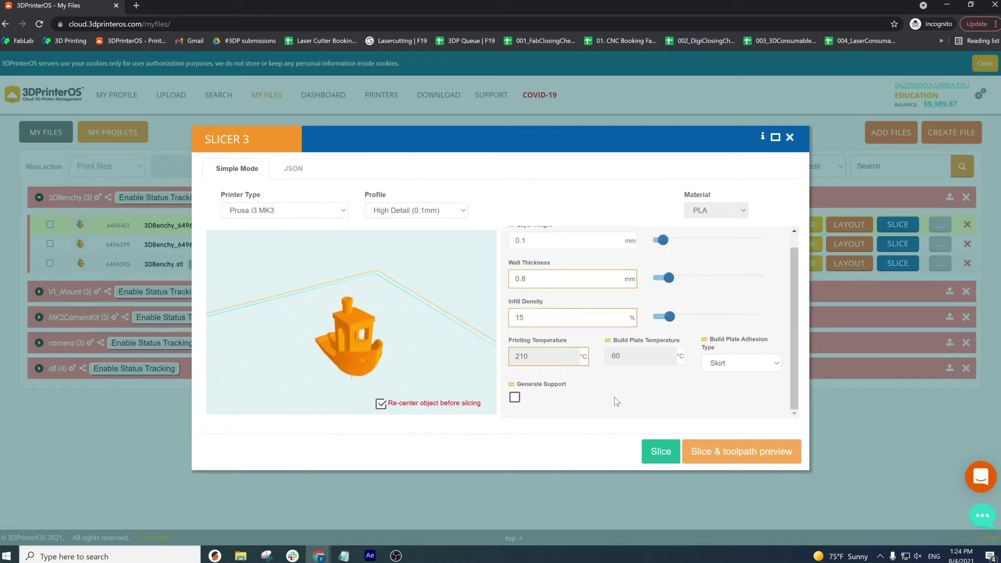
scroll(617, 401, "up", 1)
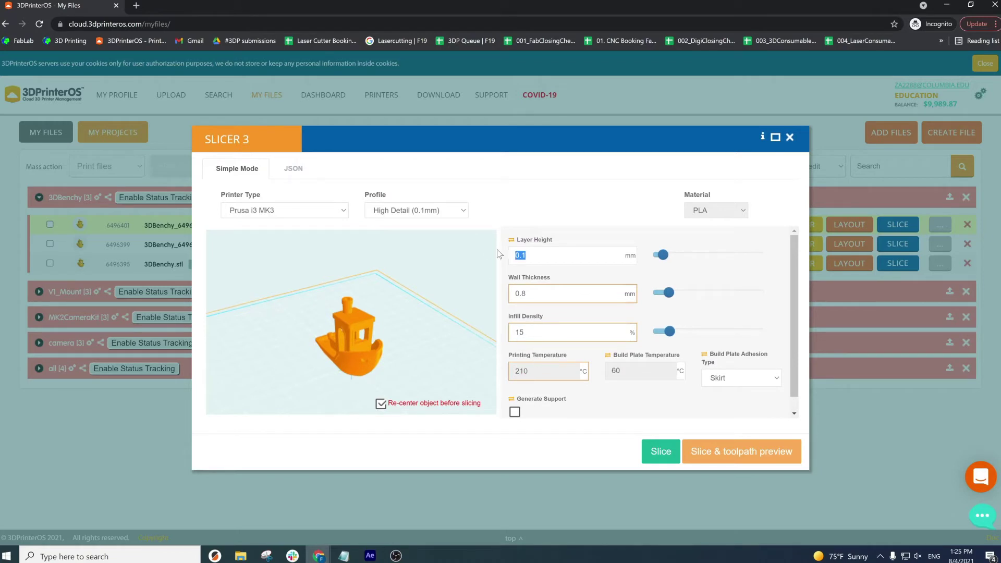
left_click(448, 212)
left_click(430, 251)
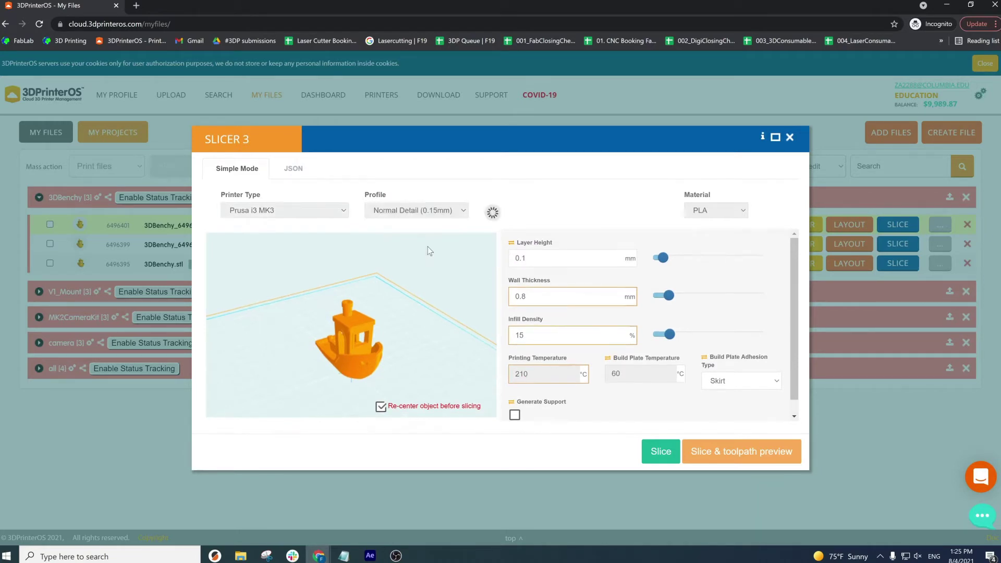
left_click_drag(532, 256, 507, 261)
left_click(506, 264)
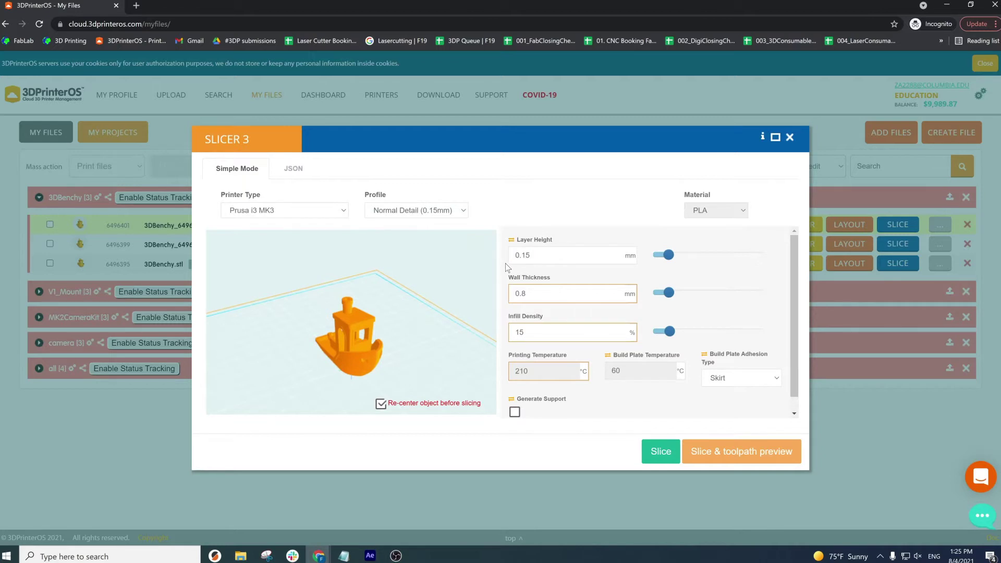
- Cycle build plate adhesion through Brim and Raft, settling on None
left_click(764, 379)
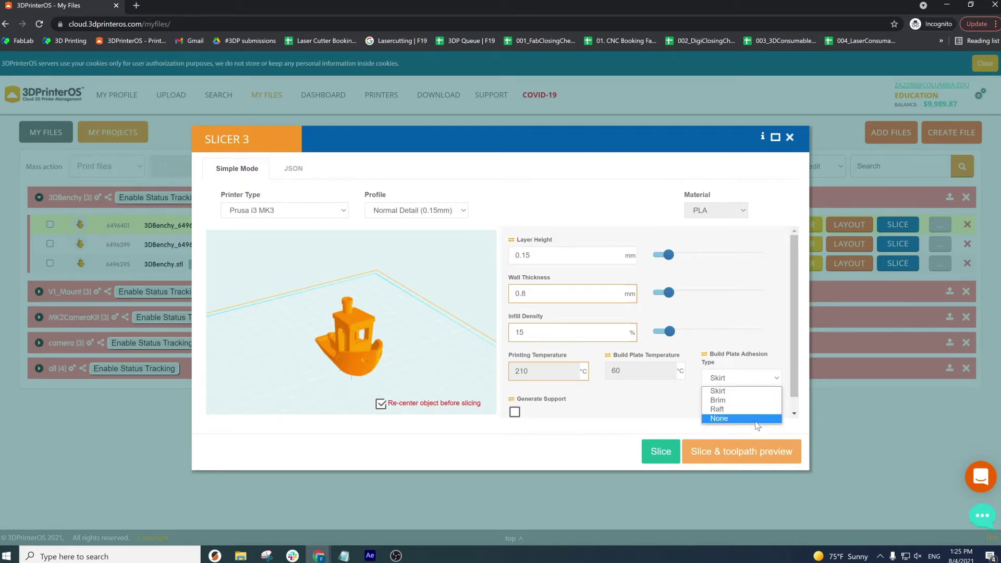
key("Escape")
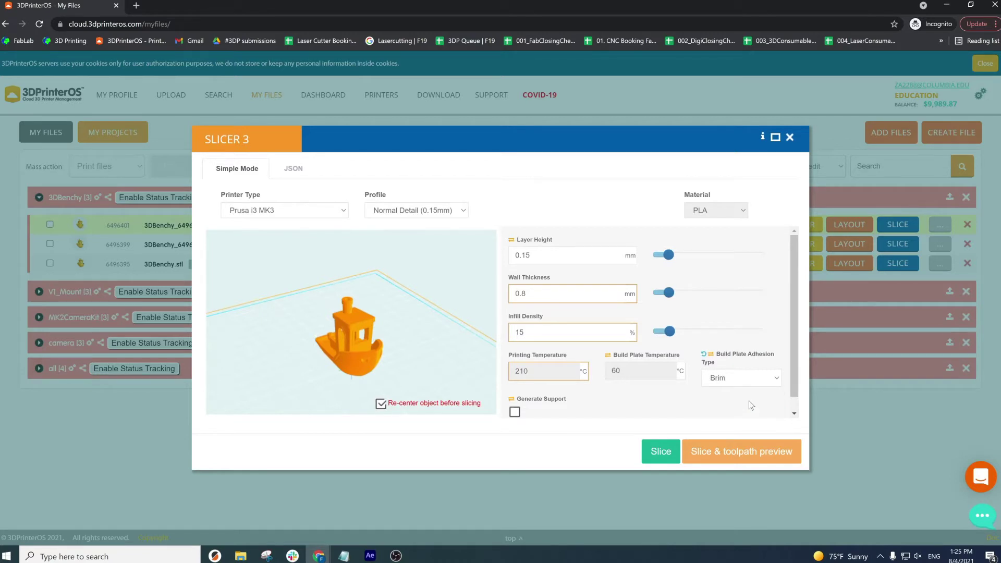
left_click(747, 380)
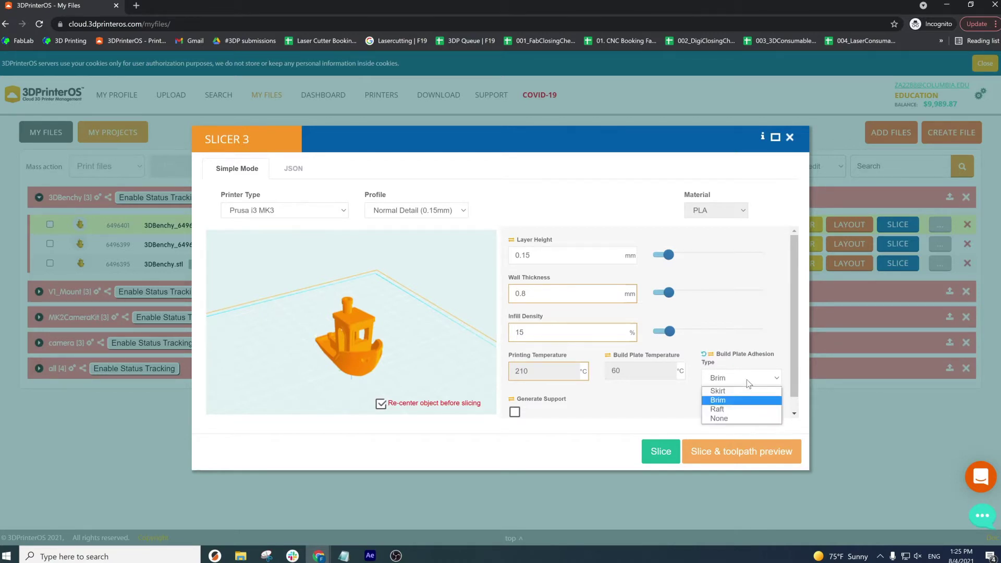
left_click(745, 410)
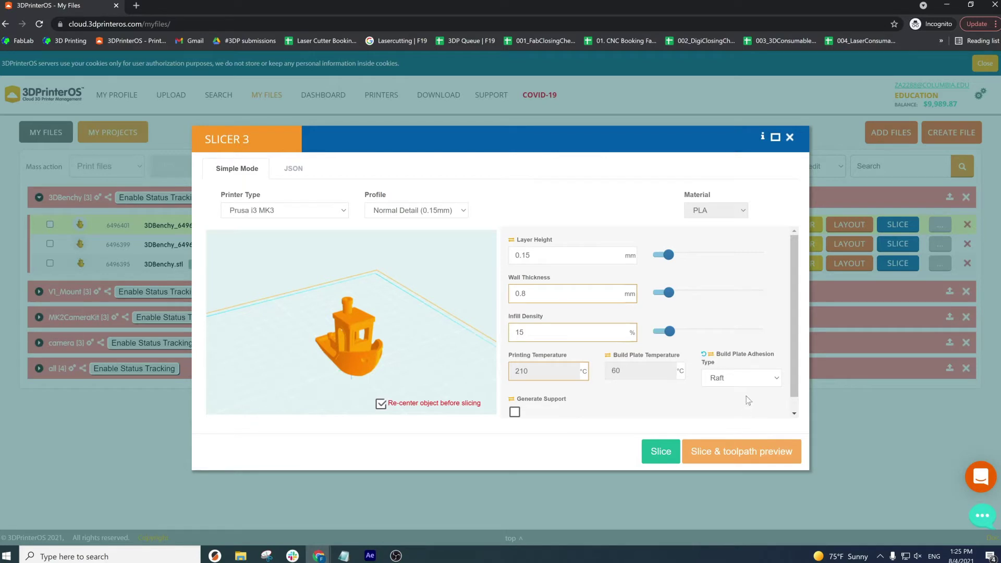
left_click(759, 384)
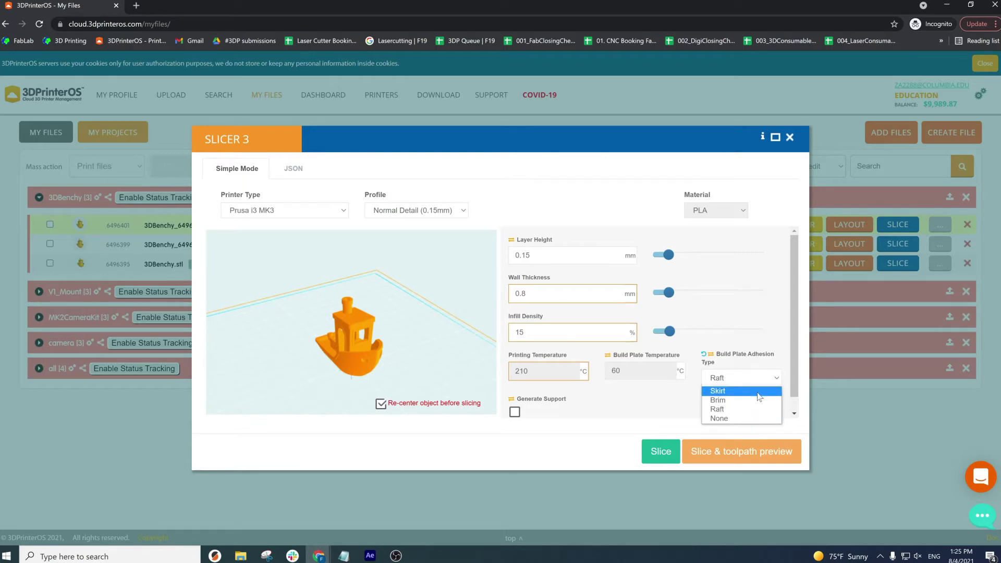
left_click(745, 419)
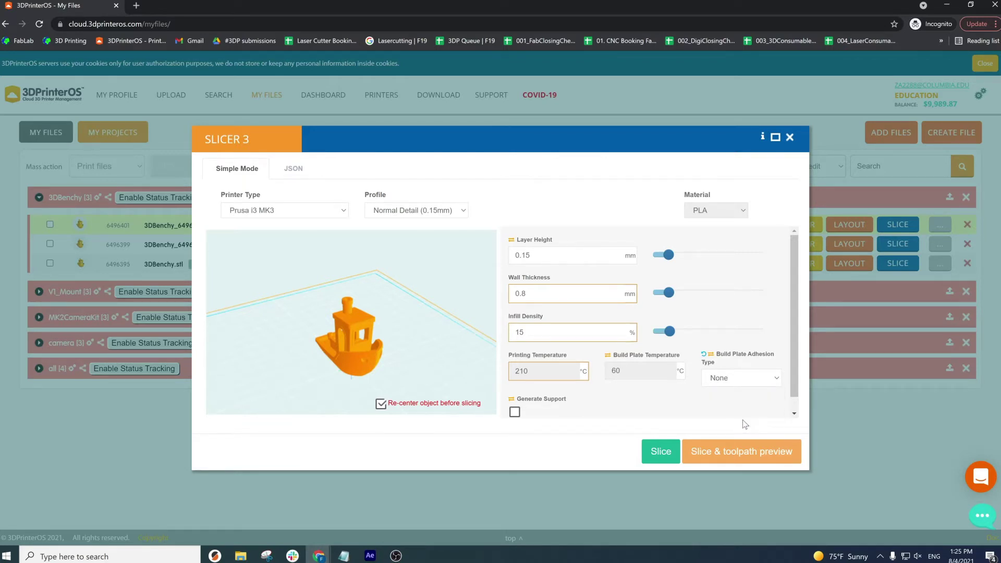
left_click_drag(404, 372, 436, 337)
left_click(758, 381)
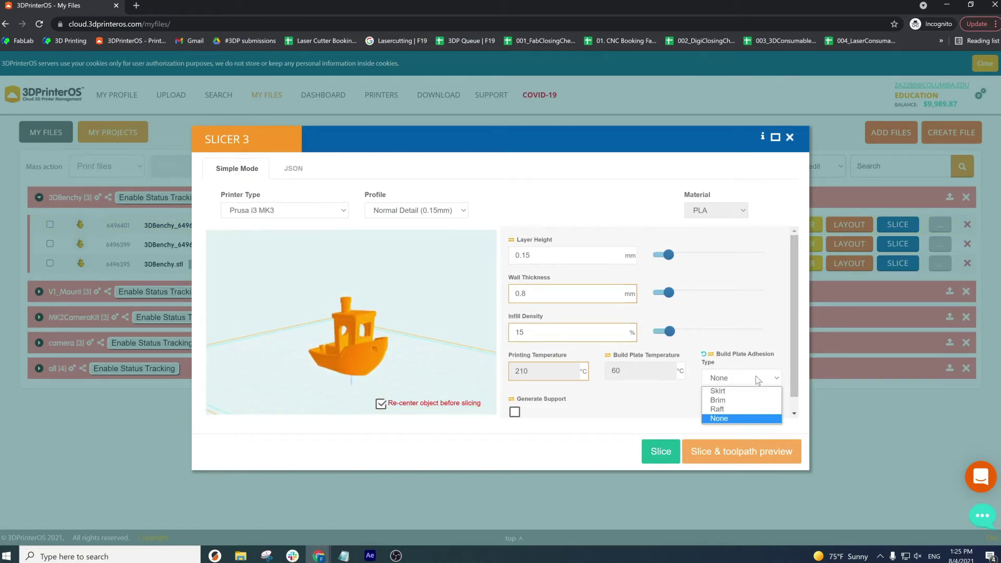
- Choose Brim adhesion and preview the brim and skirt toolpaths around the Benchy
left_click(730, 400)
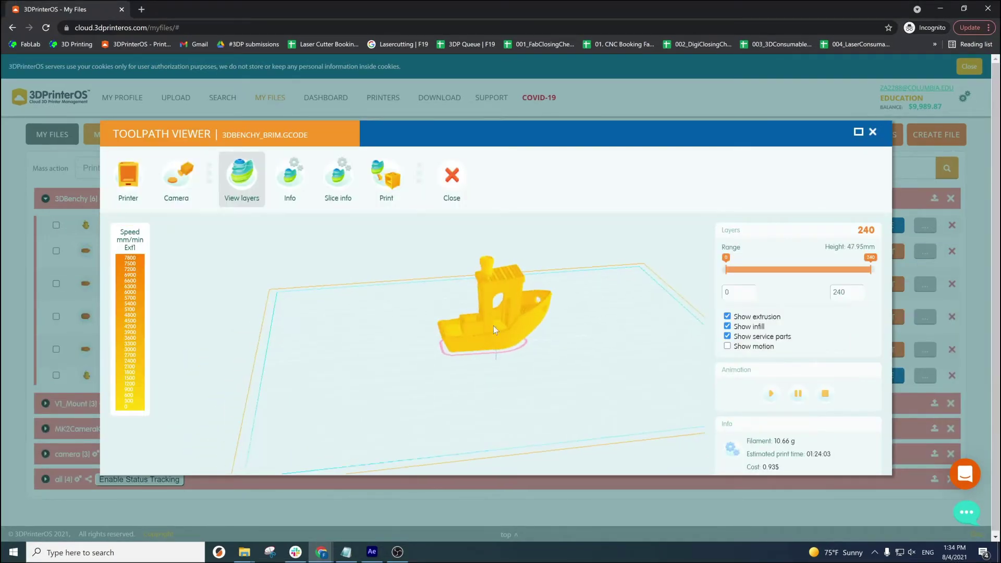
scroll(489, 346, "up", 3)
left_click_drag(489, 346, 388, 345)
scroll(388, 345, "down", 5)
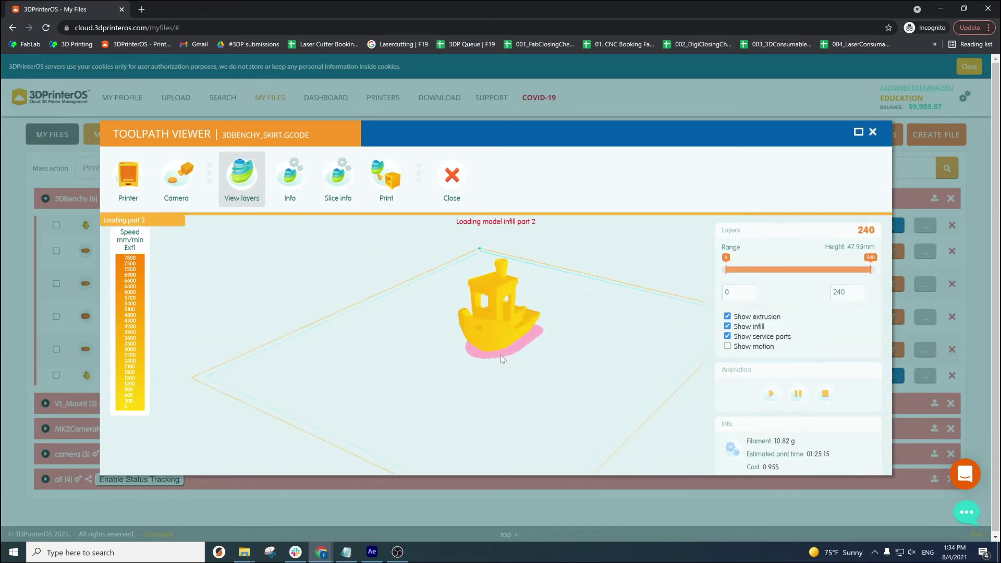
scroll(530, 350, "up", 5)
left_click_drag(546, 343, 668, 346)
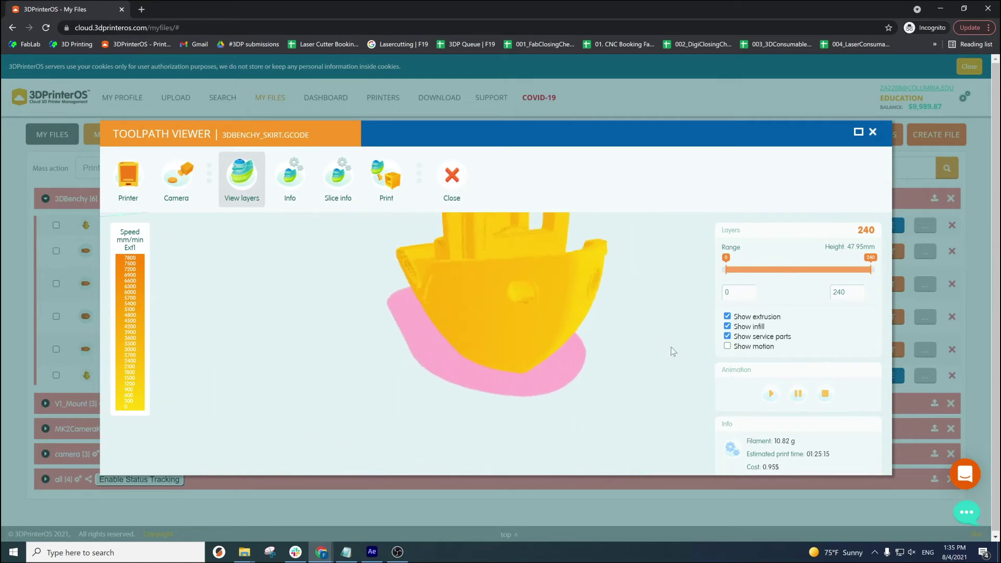
scroll(640, 351, "down", 5)
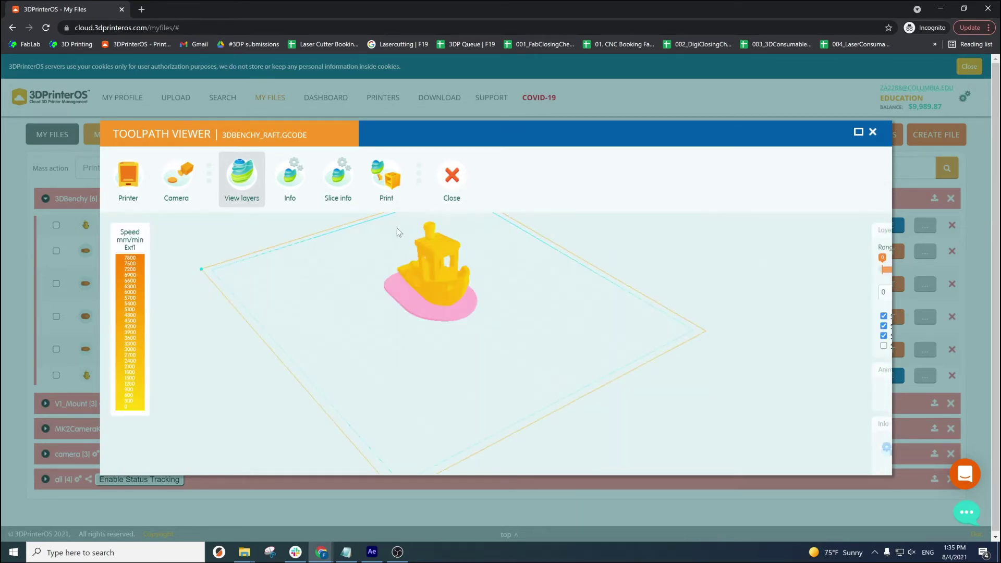
- Inspect the raft toolpath close up, then turn Generate Support on and back off
scroll(496, 304, "up", 5)
left_click_drag(496, 304, 558, 349)
scroll(471, 408, "up", 5)
left_click_drag(470, 403, 342, 394)
scroll(488, 381, "down", 5)
scroll(342, 393, "down", 3)
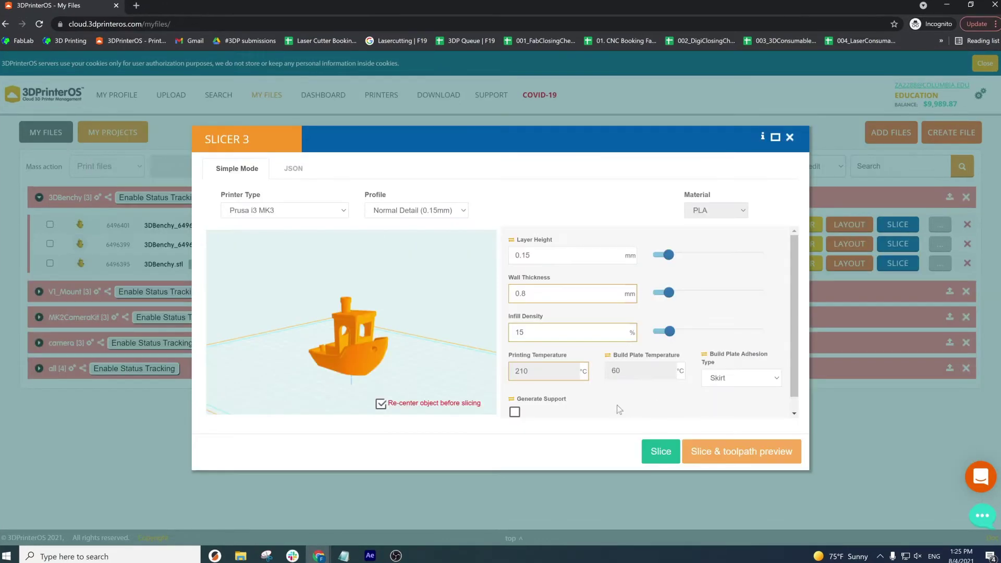
left_click(514, 413)
left_click(513, 400)
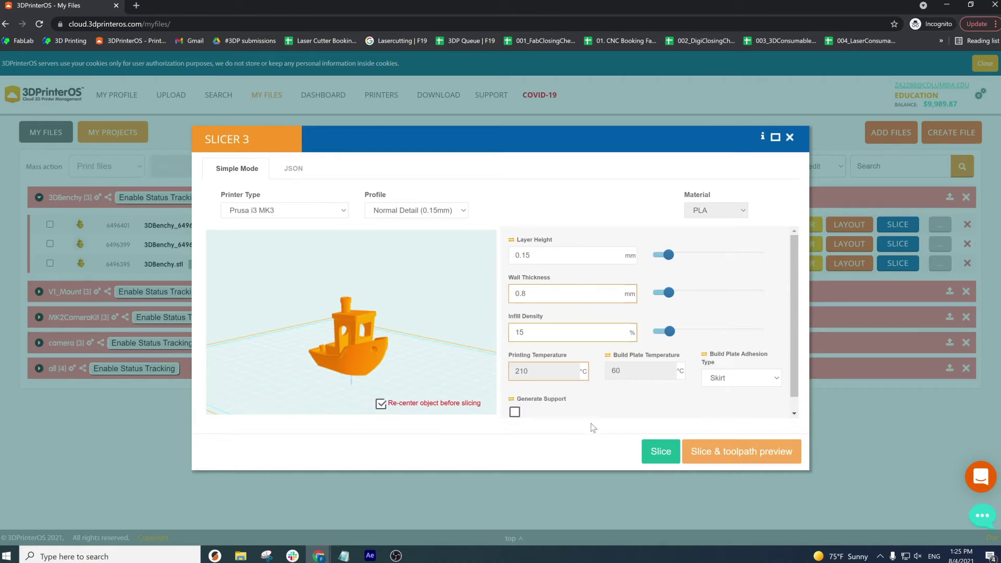
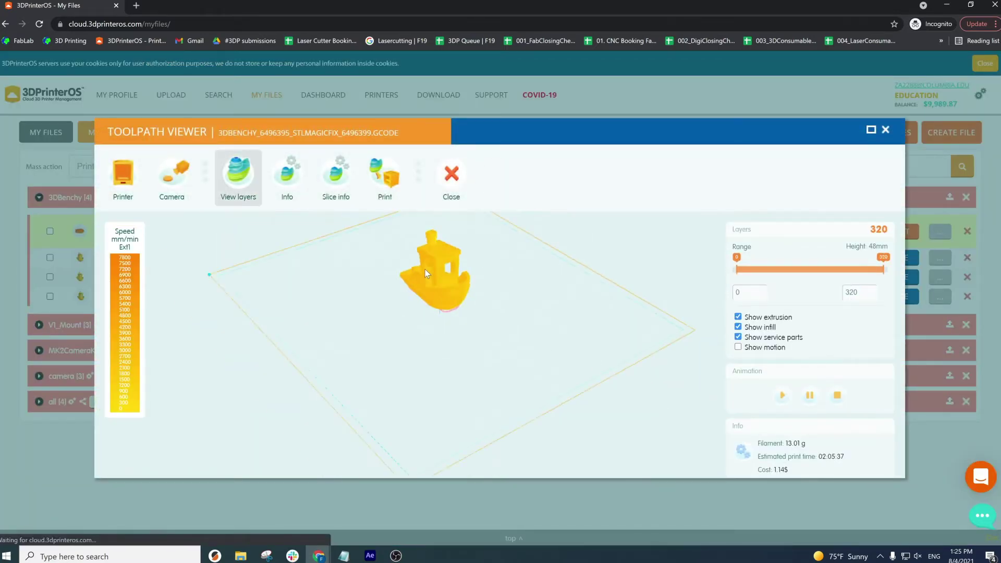
- Play the 3DBenchy layer-by-layer build animation, then bring up printer selection for its G-code
left_click_drag(407, 261, 588, 331)
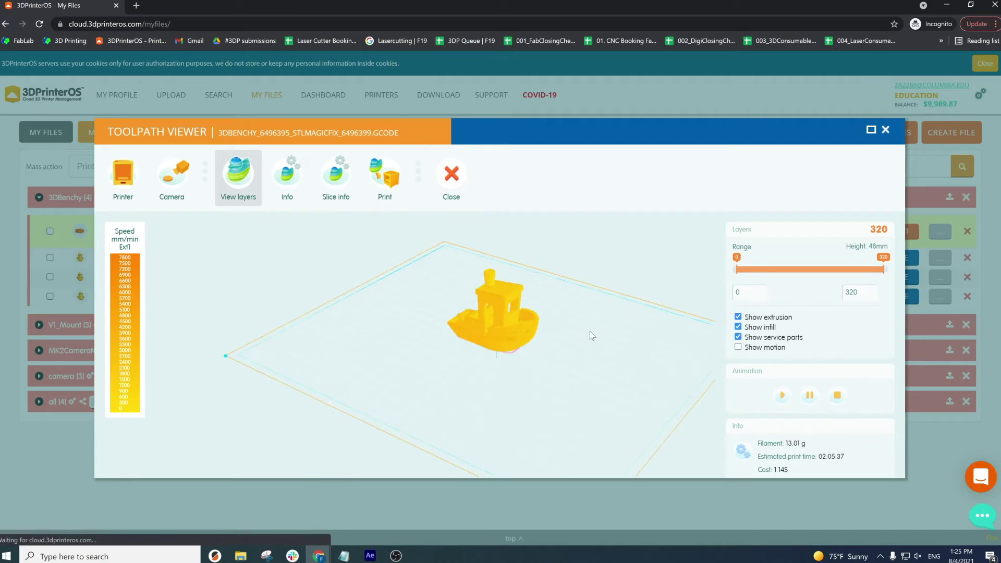
left_click(783, 399)
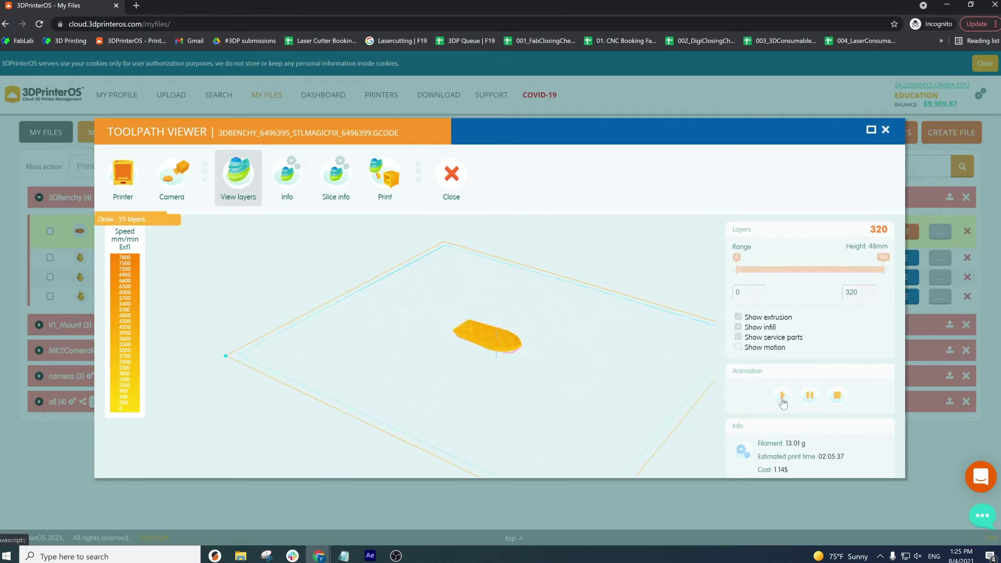
left_click_drag(564, 327, 558, 358)
scroll(558, 358, "up", 10)
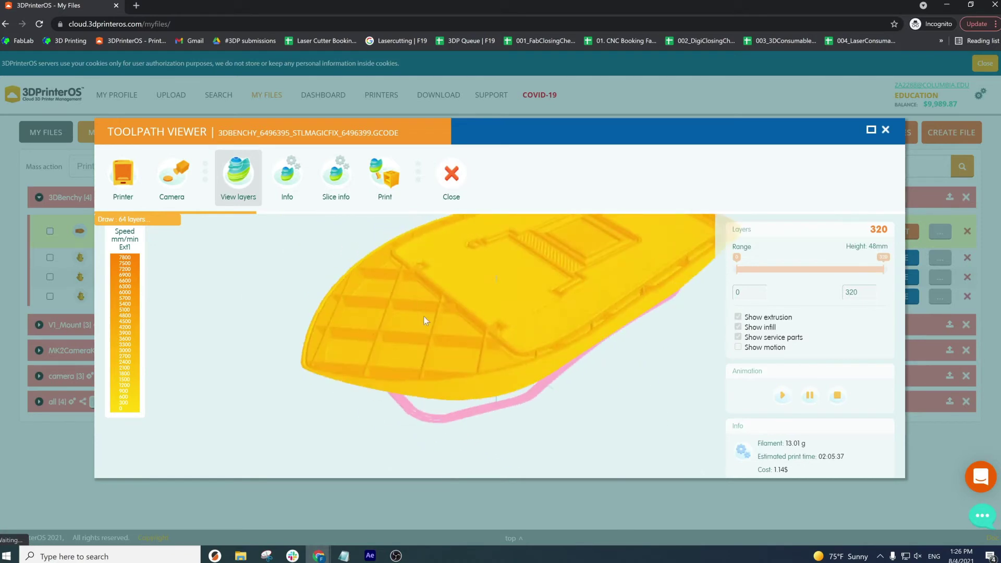
scroll(403, 346, "down", 10)
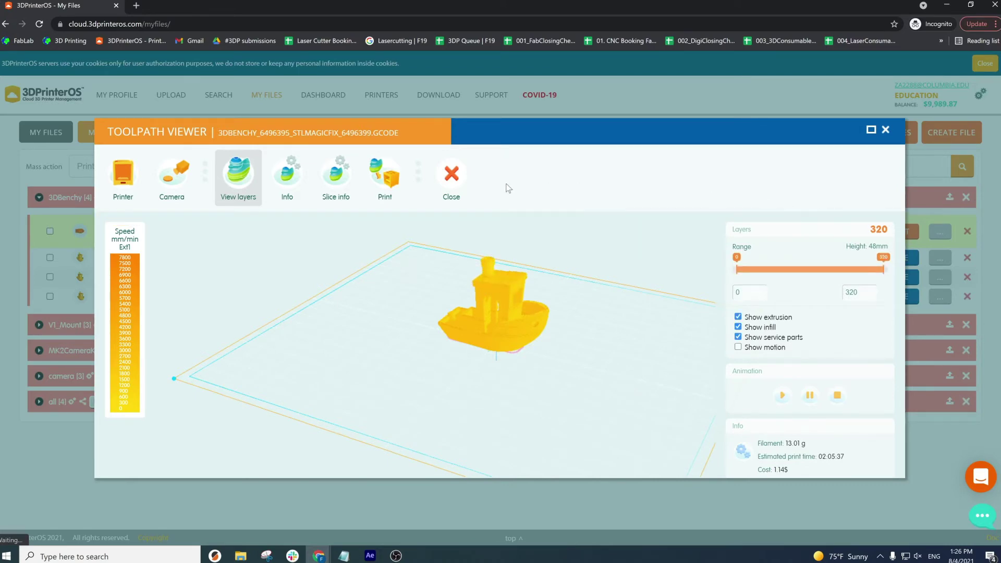
left_click(395, 181)
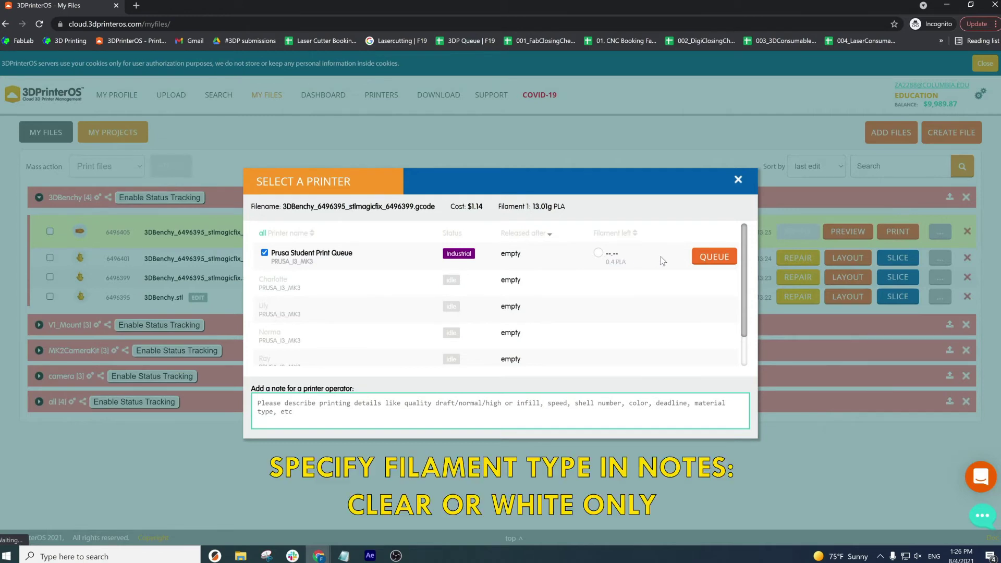
- Queue the 3DBenchy G-code on Prusa Student Print Queue with the operator note 'White filament!'
left_click(684, 398)
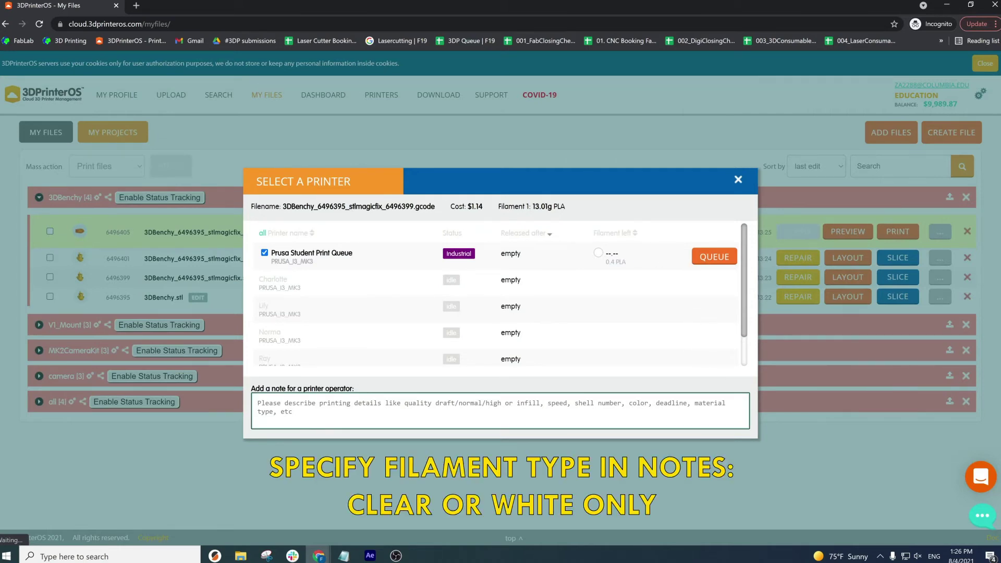
type("w")
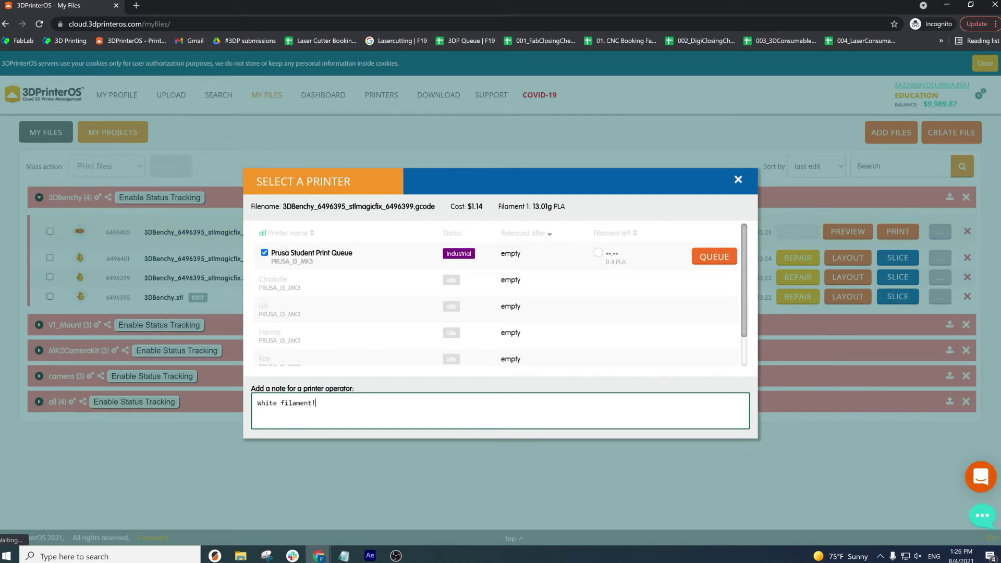
left_click(712, 259)
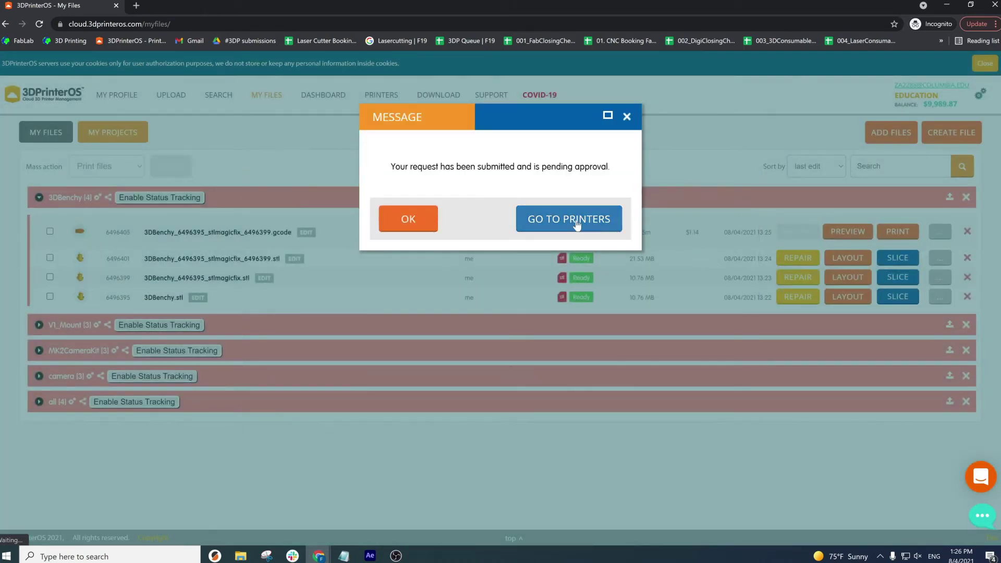
left_click(577, 224)
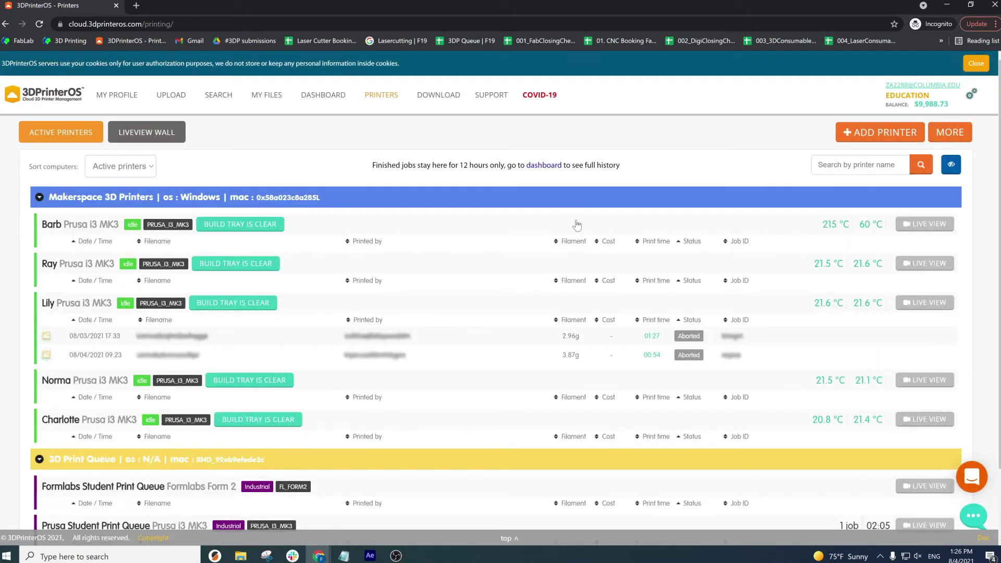
- Scroll down to the 3D Print Queue and collapse the Makerspace 3D Printers group
scroll(776, 159, "down", 1)
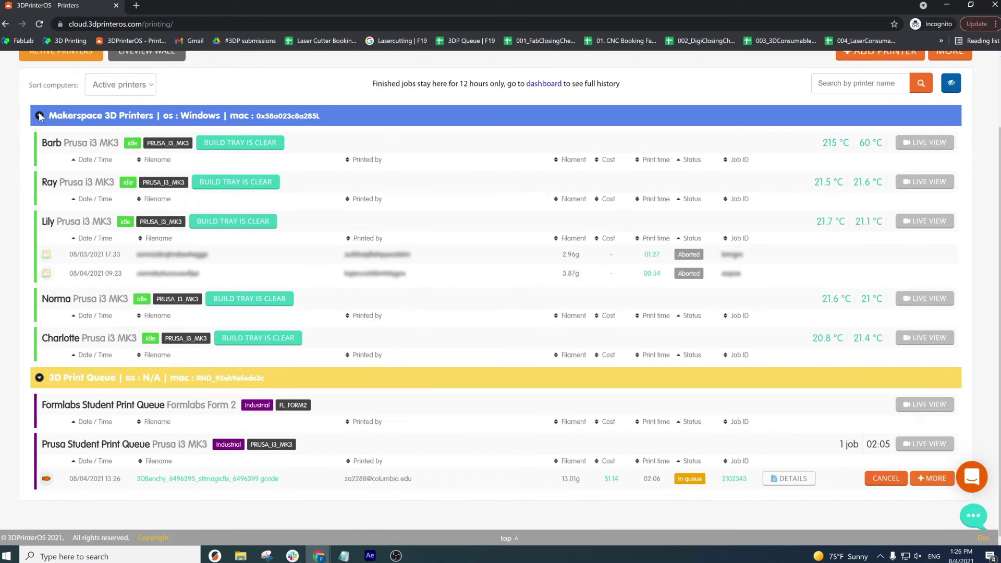
left_click(39, 115)
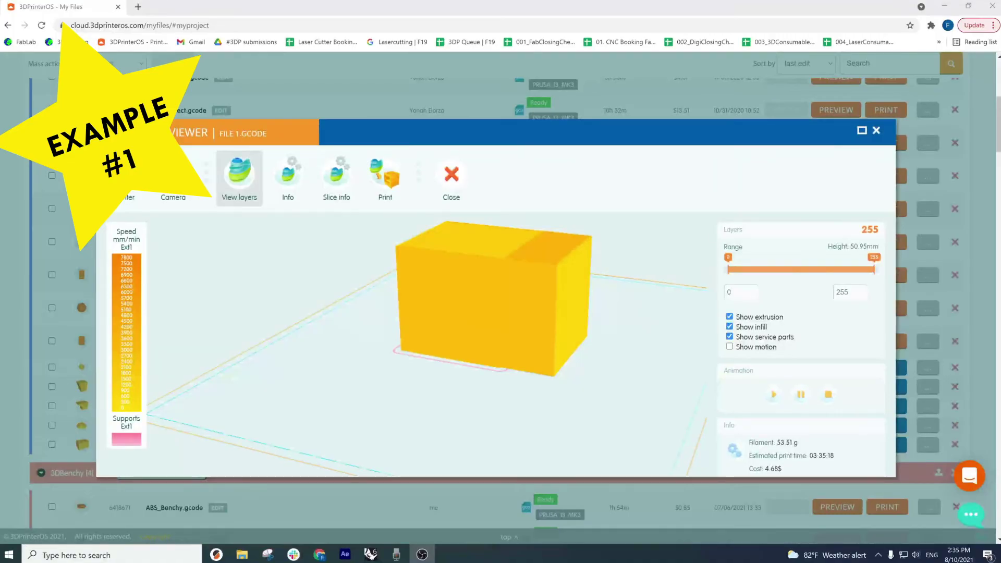
- Zoom and orbit onto the sliced box's bottom face and bottom edge
scroll(485, 313, "up", 5)
left_click_drag(494, 335, 481, 376)
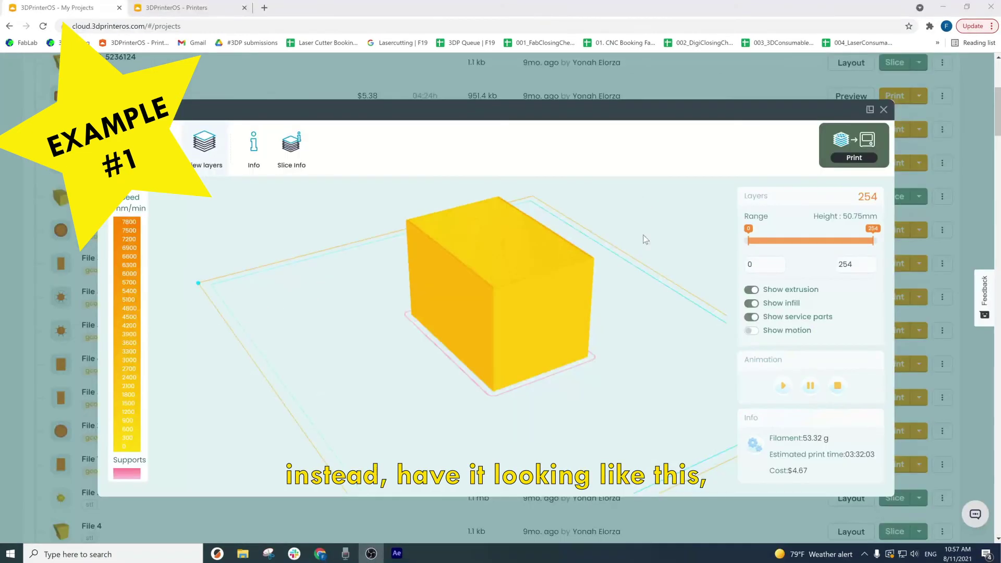
left_click_drag(614, 320, 419, 323)
scroll(529, 368, "up", 8)
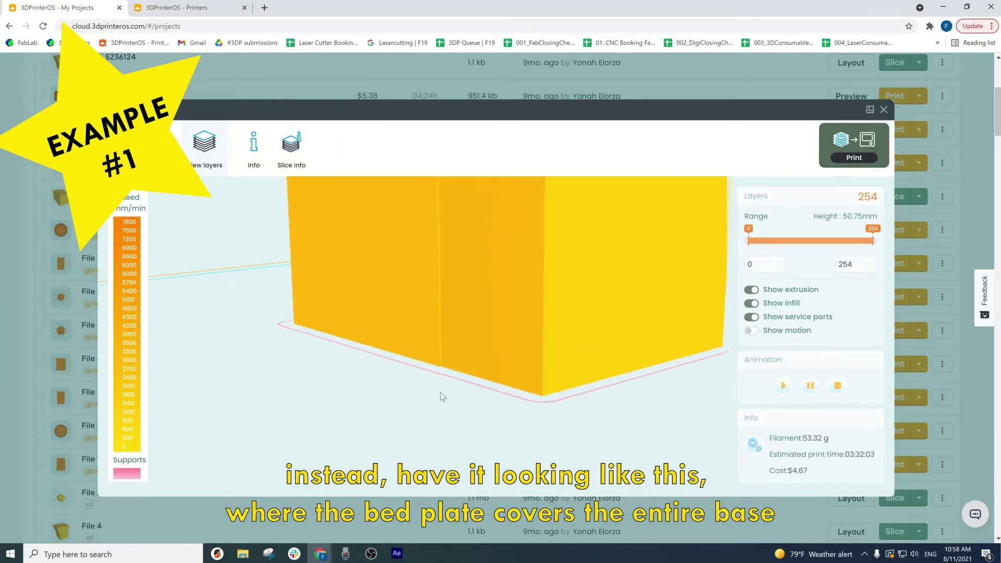
scroll(439, 367, "up", 5)
left_click_drag(439, 368, 321, 319)
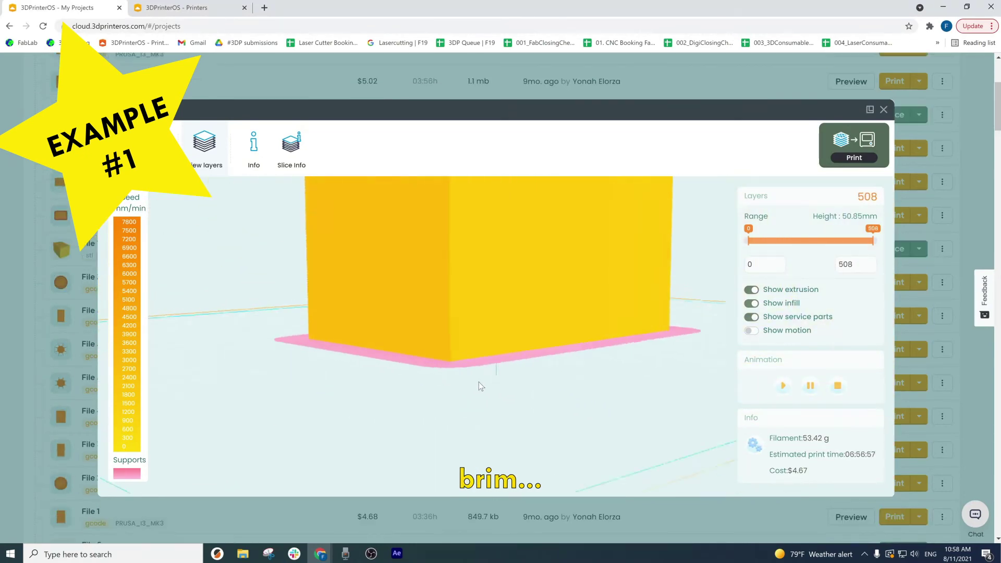
- Orbit the brim-sliced version to a level side view of its base
left_click_drag(479, 382, 374, 352)
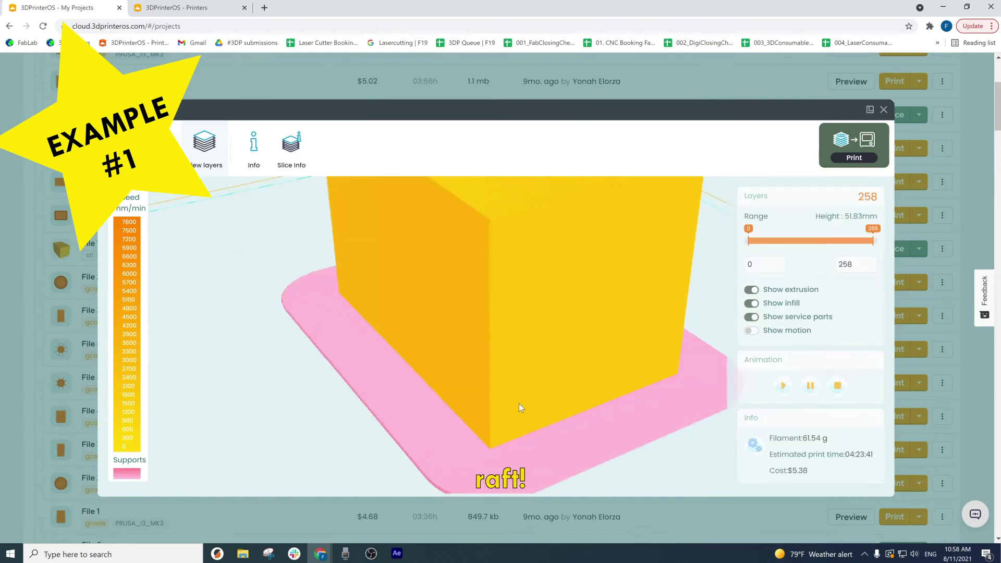
left_click_drag(520, 405, 562, 374)
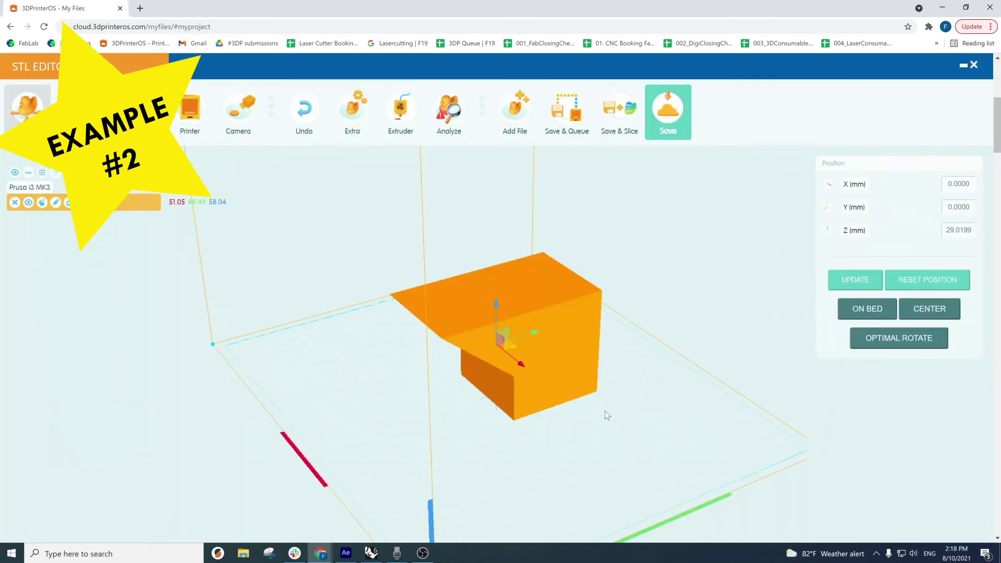
left_click_drag(604, 411, 2, 371)
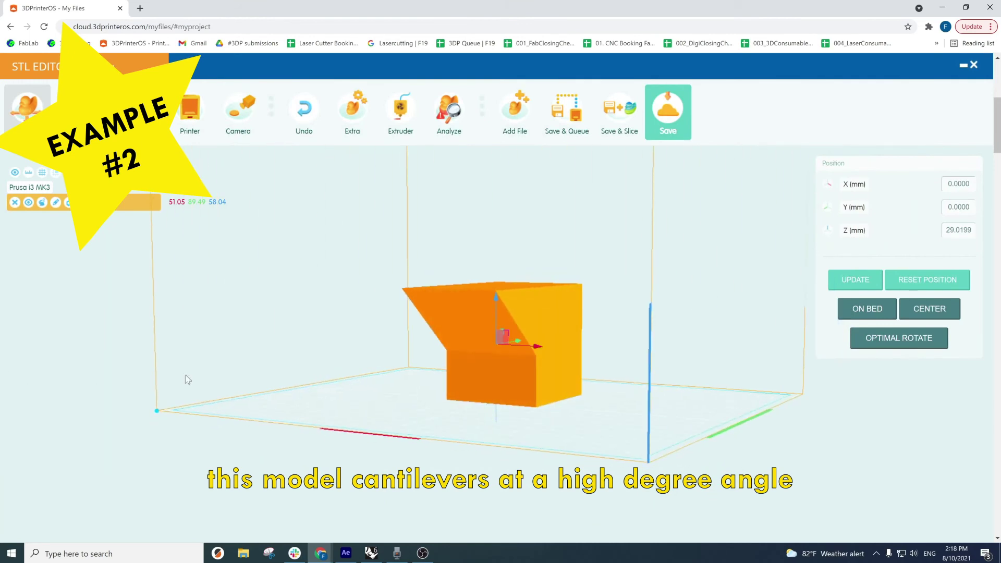
- Orbit and zoom the File 3_correct.gcode box to show its pink support face
scroll(543, 306, "up", 3)
left_click_drag(543, 307, 485, 354)
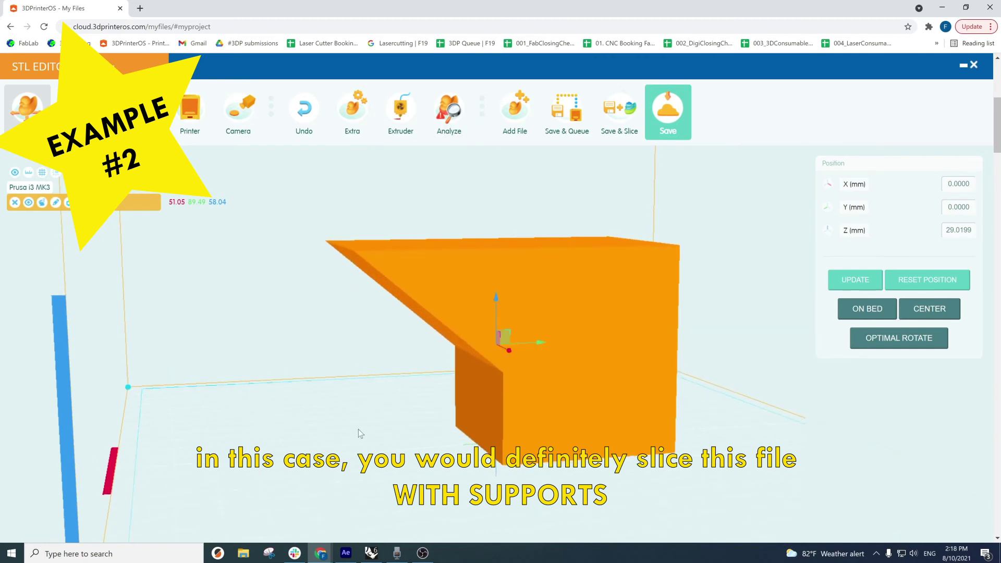
scroll(548, 405, "down", 2)
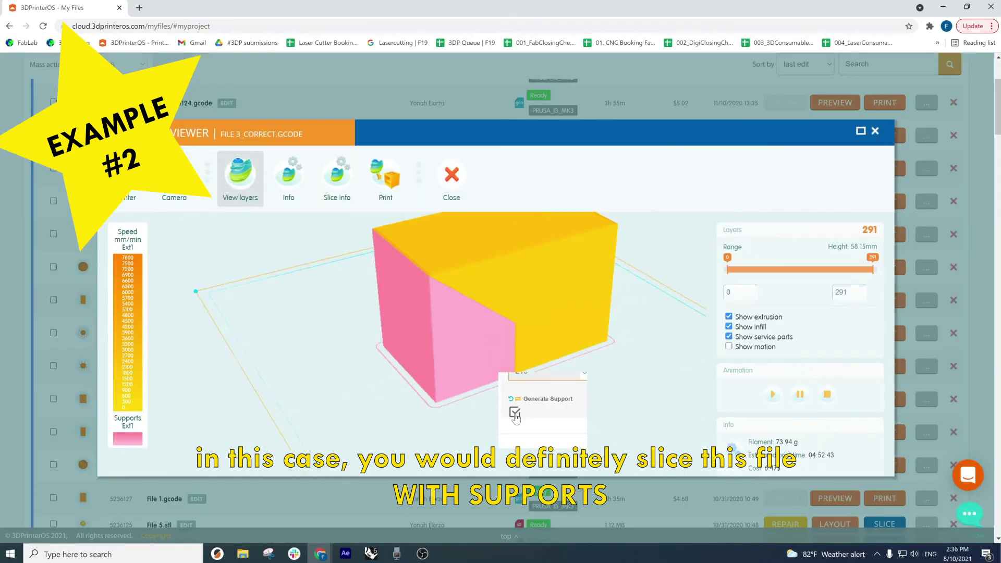
left_click_drag(501, 360, 435, 316)
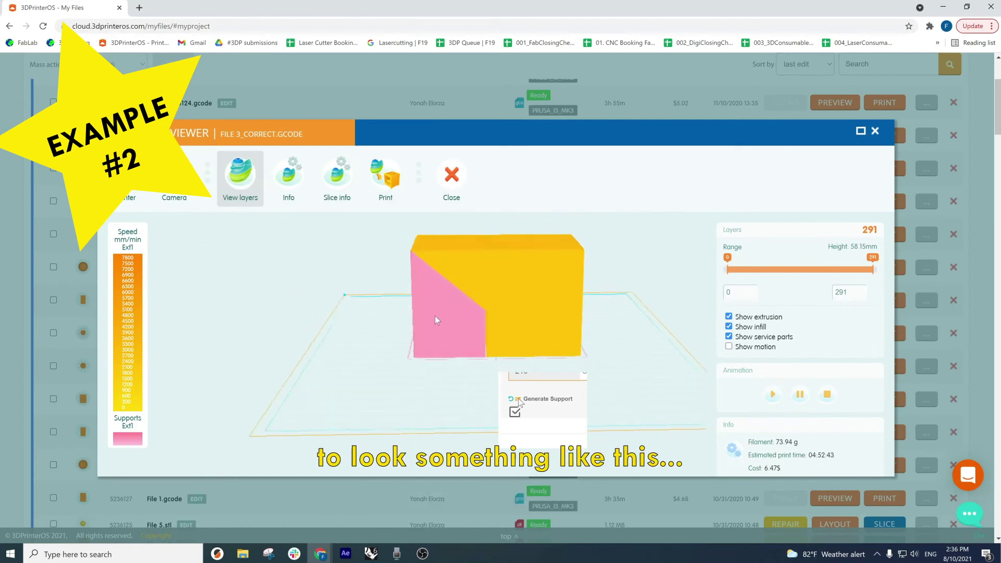
scroll(435, 316, "up", 5)
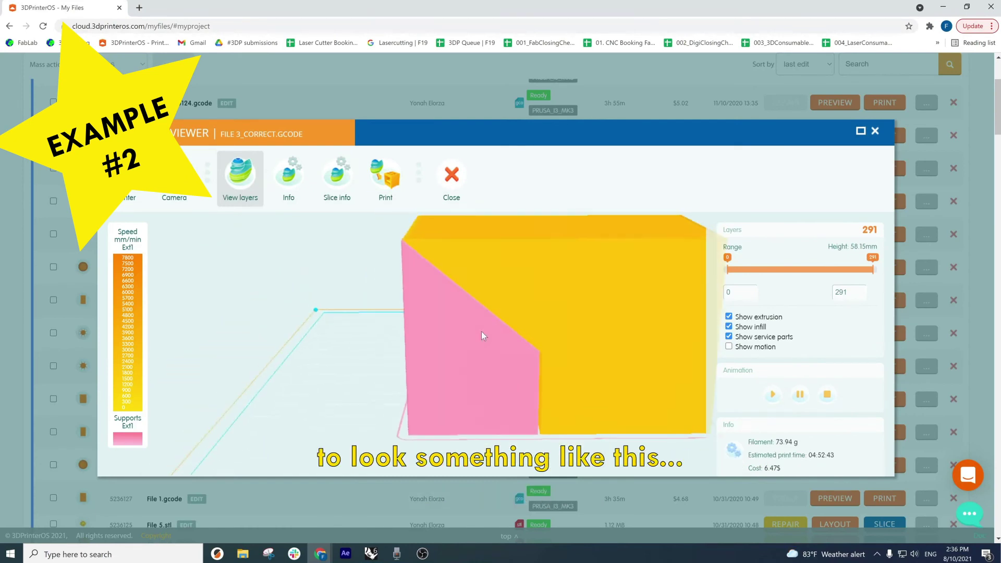
left_click_drag(462, 331, 454, 328)
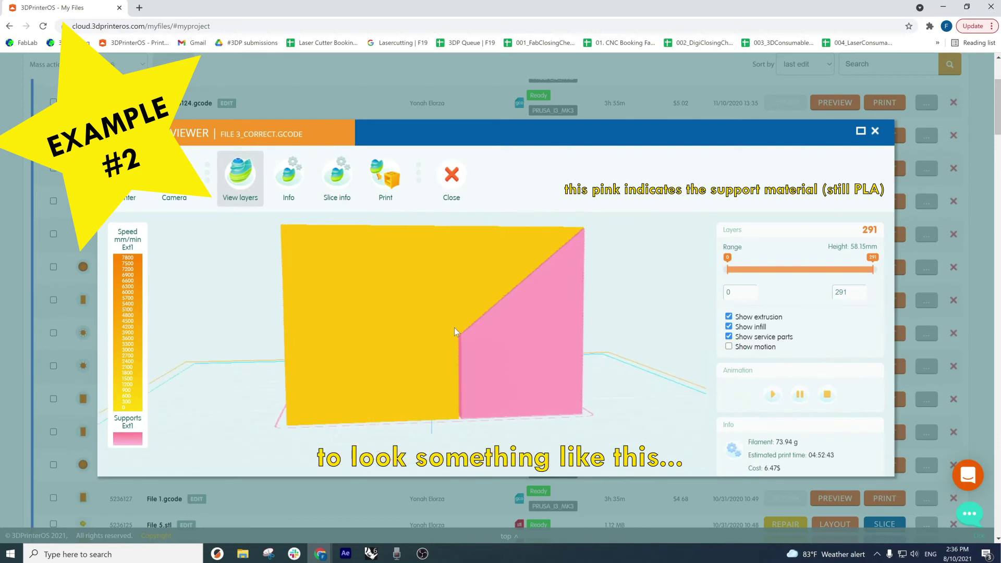
- Orbit the leaning File 4.gcode model on its thin brim to a frontal view
scroll(455, 329, "down", 2)
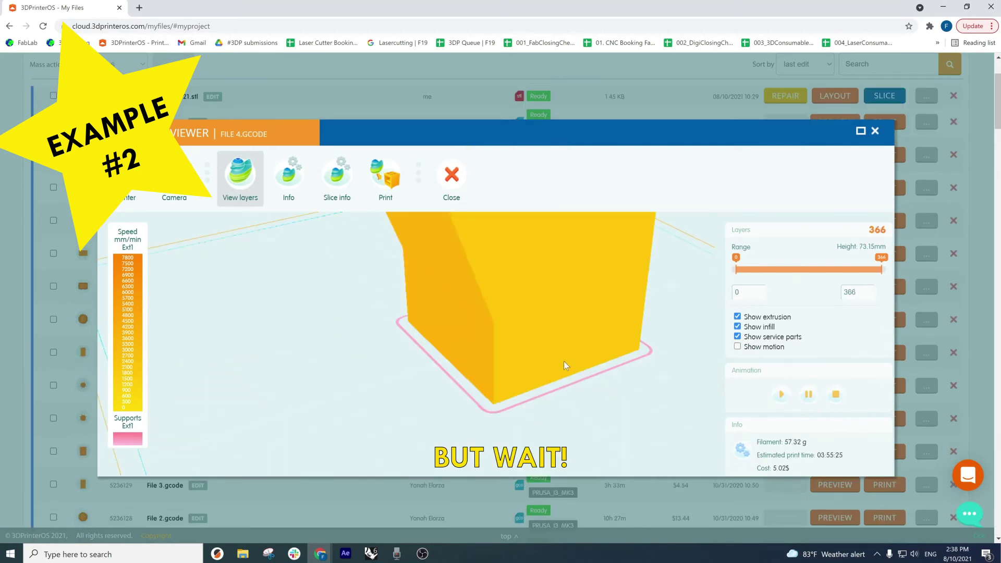
left_click_drag(564, 361, 513, 383)
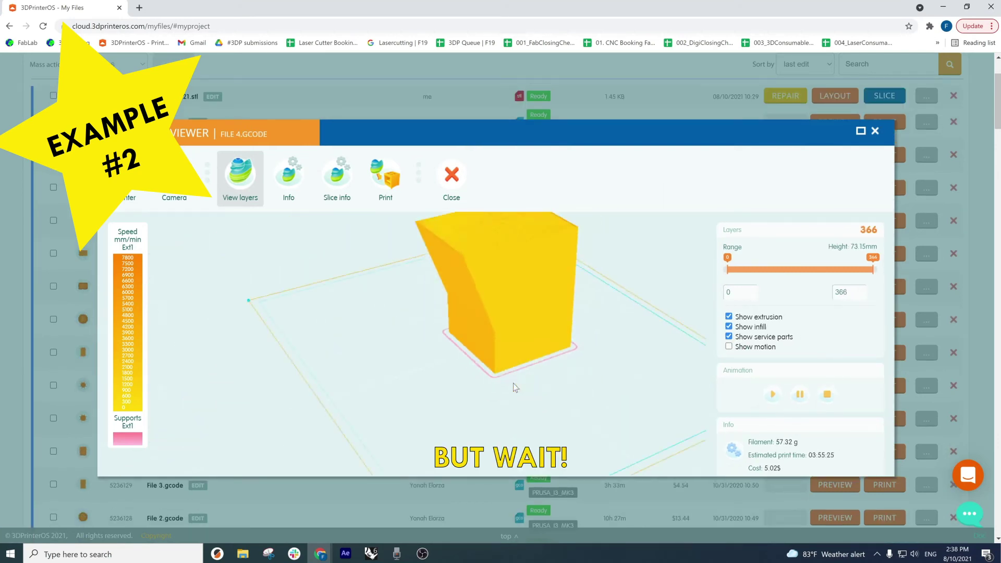
left_click_drag(541, 334, 526, 332)
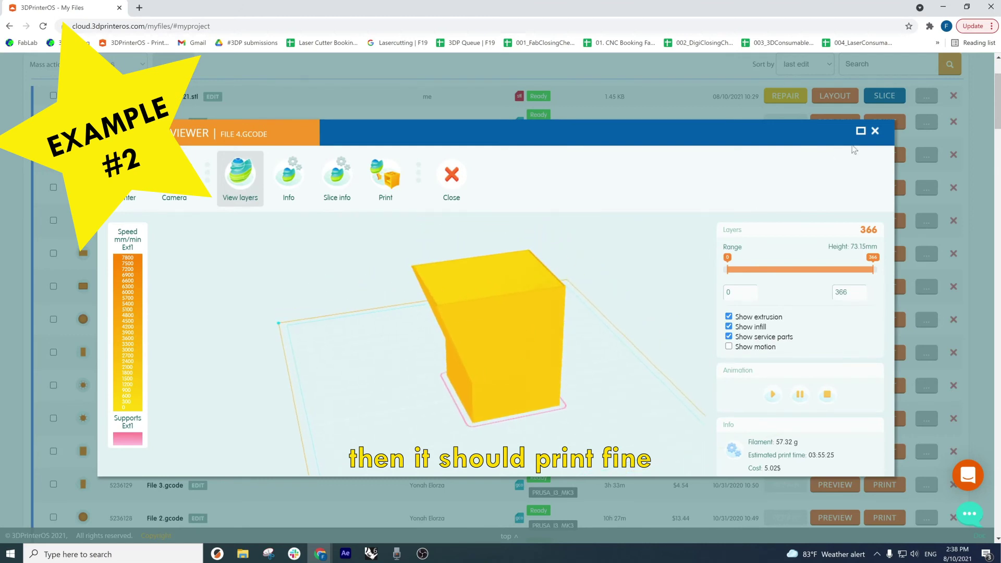
left_click_drag(573, 395, 441, 326)
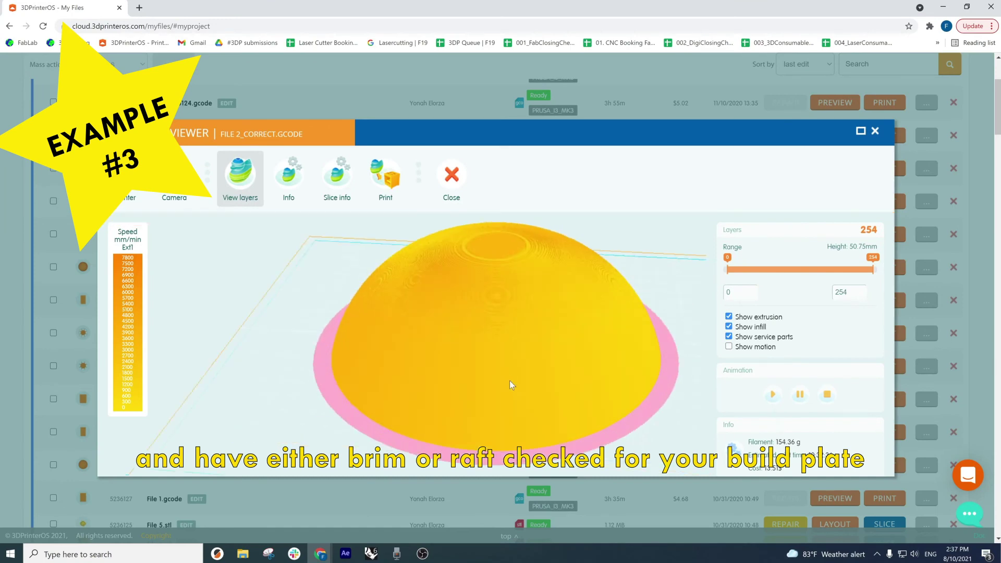
- Orbit the File 2_correct.gcode dome and play its build animation, then orbit the spiky sphere
left_click_drag(403, 398, 514, 376)
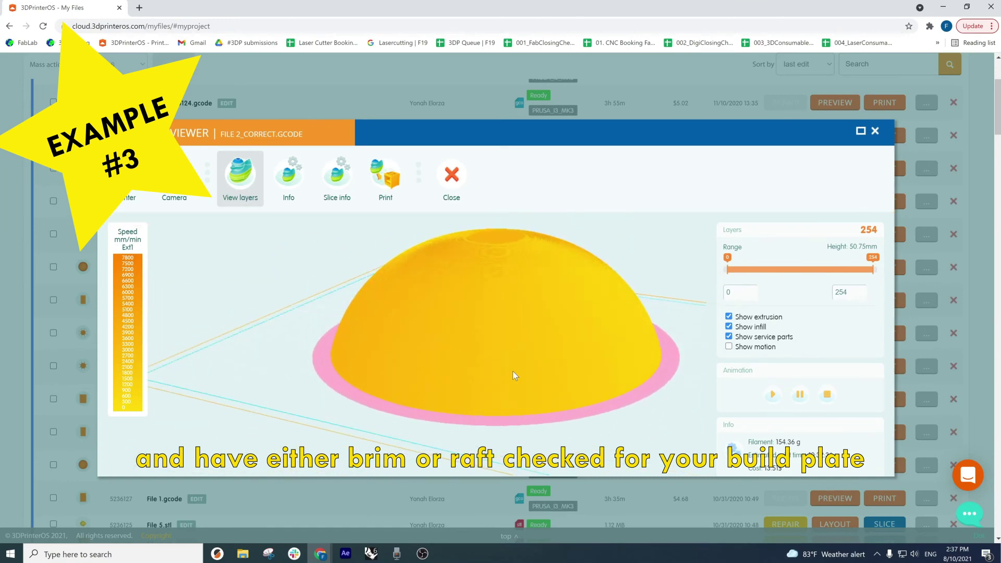
left_click_drag(602, 302, 559, 314)
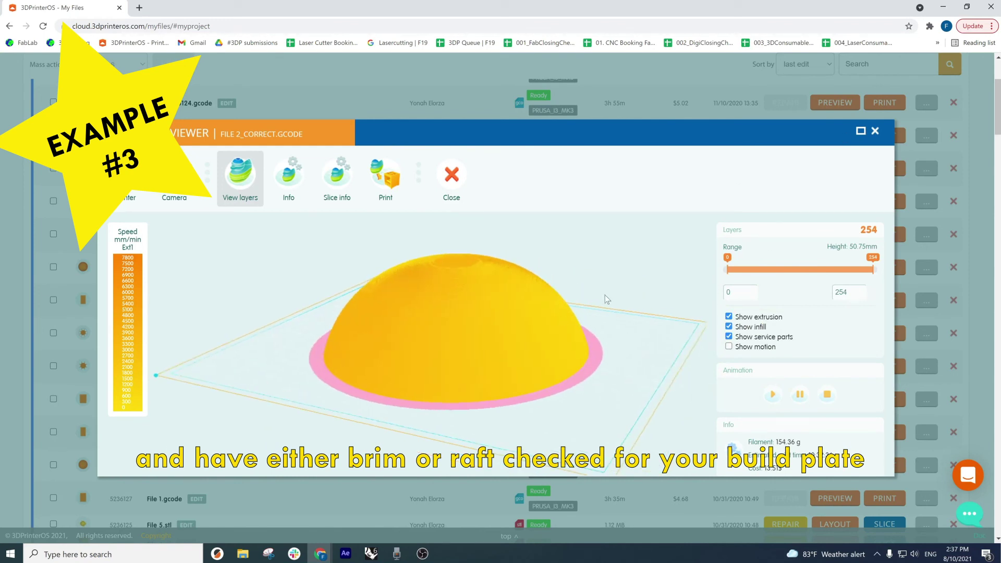
left_click(774, 396)
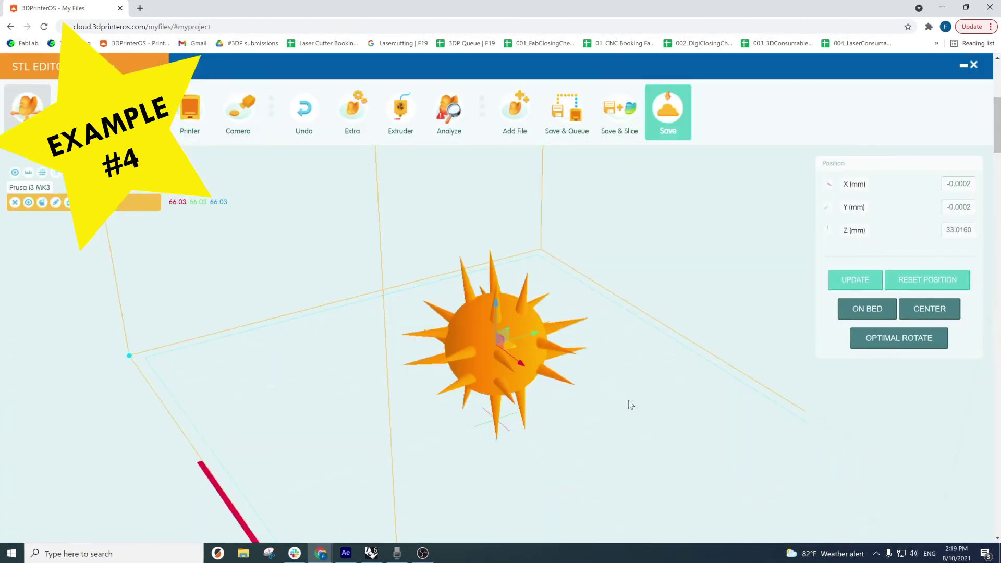
left_click(628, 400)
left_click_drag(595, 398, 704, 395)
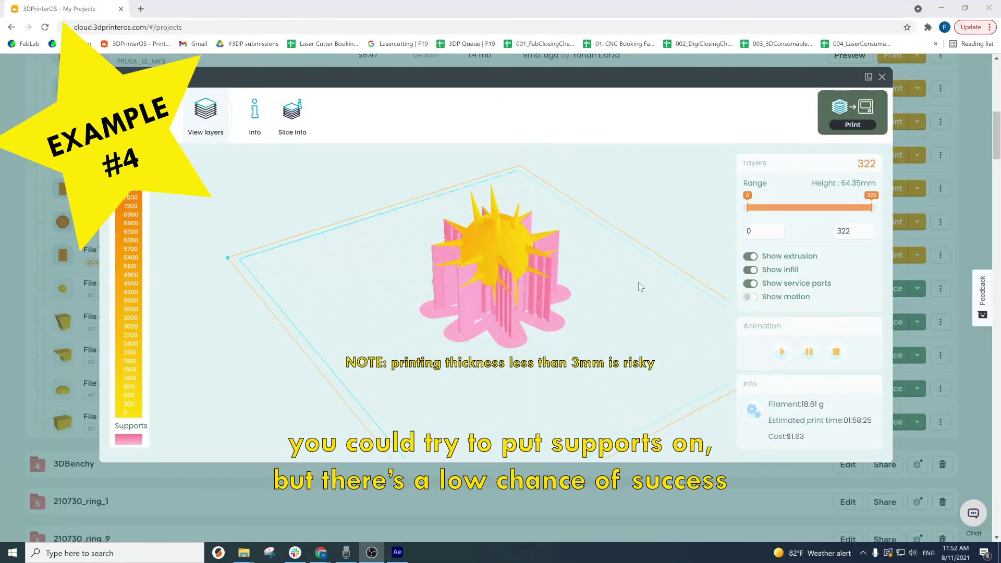
- Orbit and zoom around the sliced sun model to examine its tall pink support walls
left_click_drag(639, 283, 326, 242)
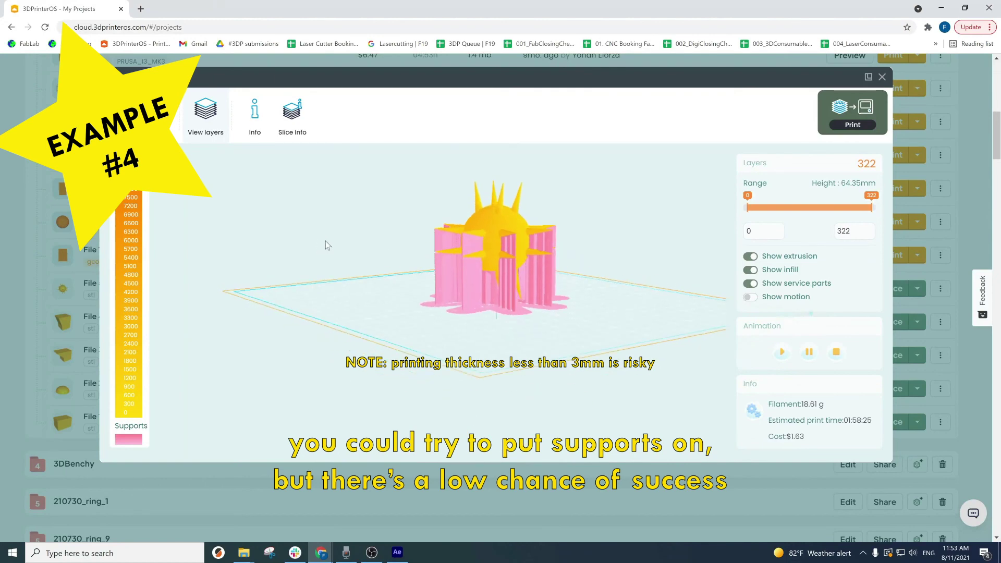
scroll(502, 306, "up", 8)
left_click_drag(483, 307, 373, 328)
scroll(374, 328, "down", 8)
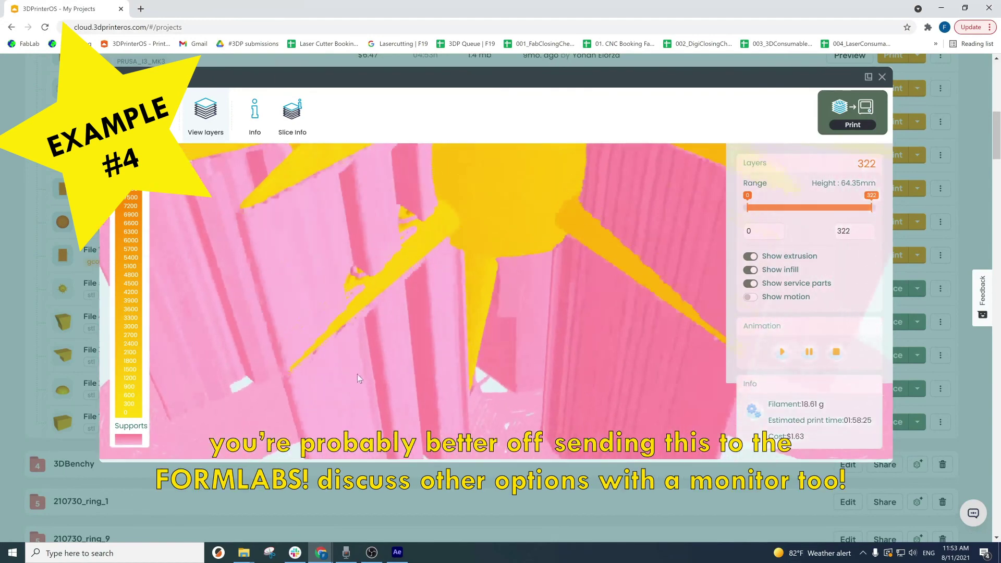
left_click_drag(472, 353, 406, 327)
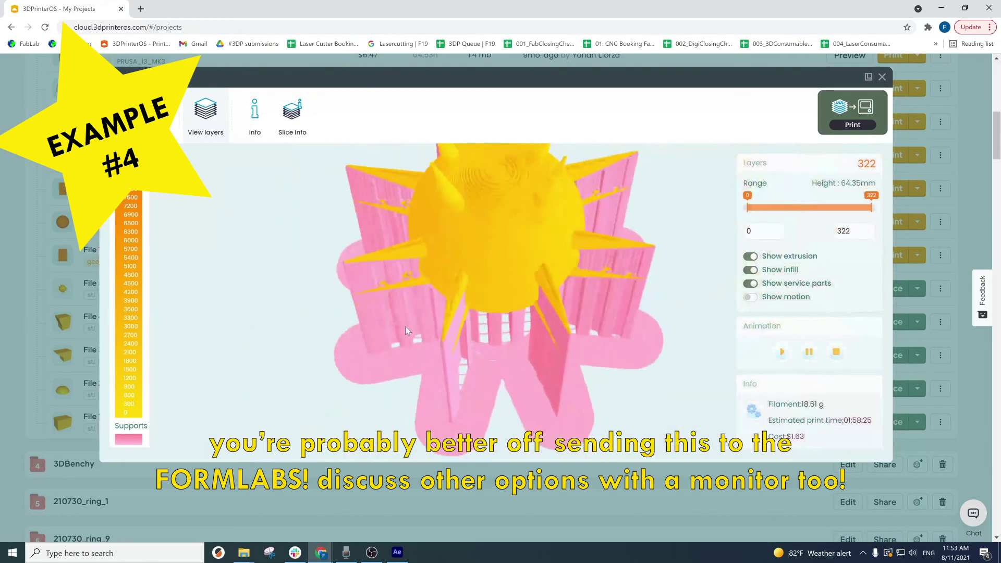
scroll(405, 327, "down", 5)
left_click_drag(485, 266, 484, 243)
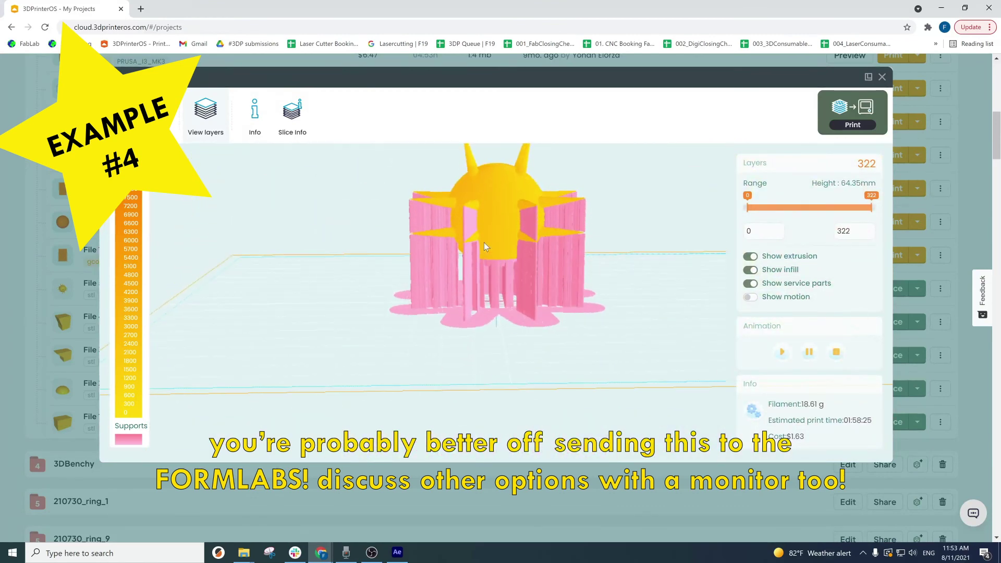
scroll(489, 286, "up", 5)
scroll(545, 307, "down", 5)
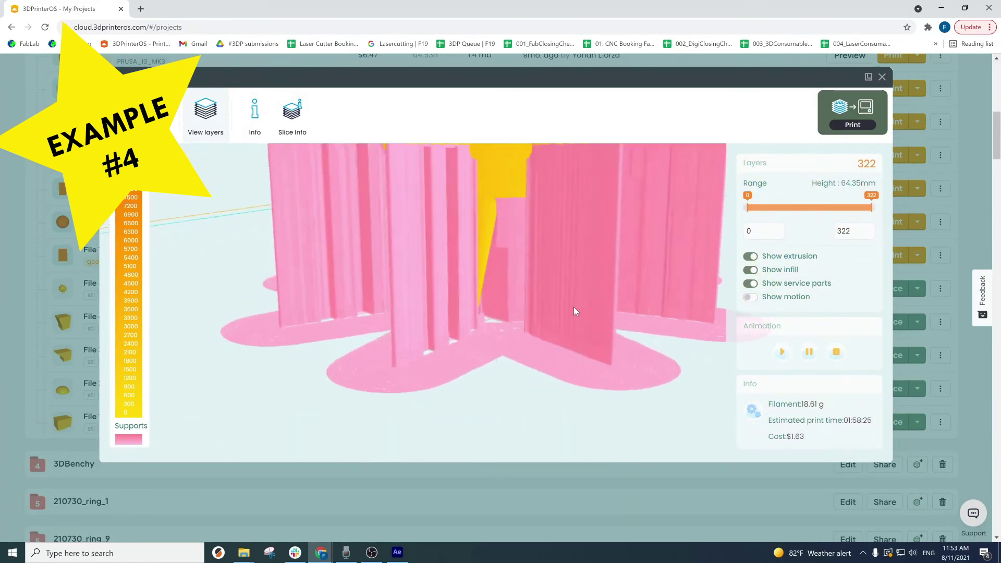
left_click_drag(577, 308, 575, 257)
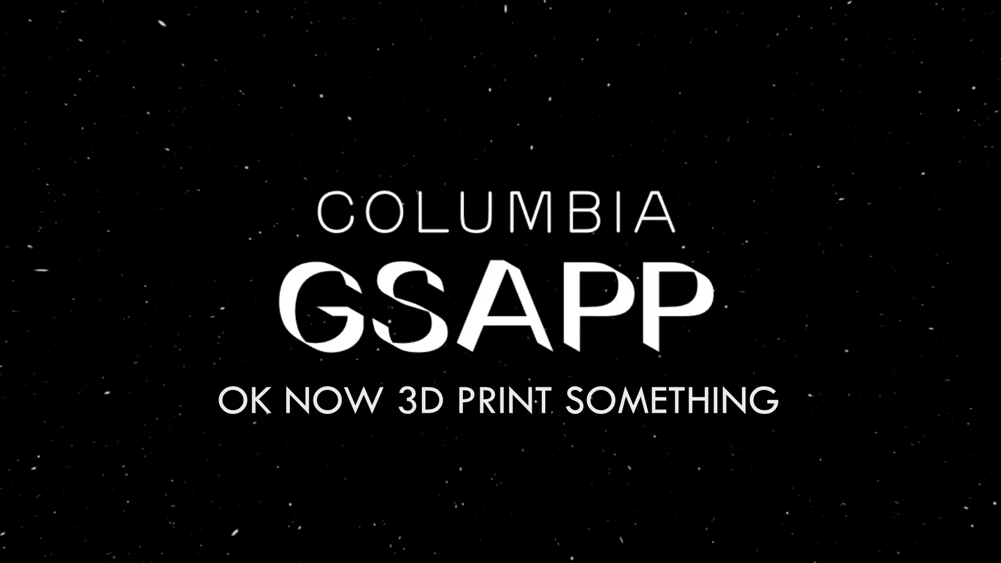